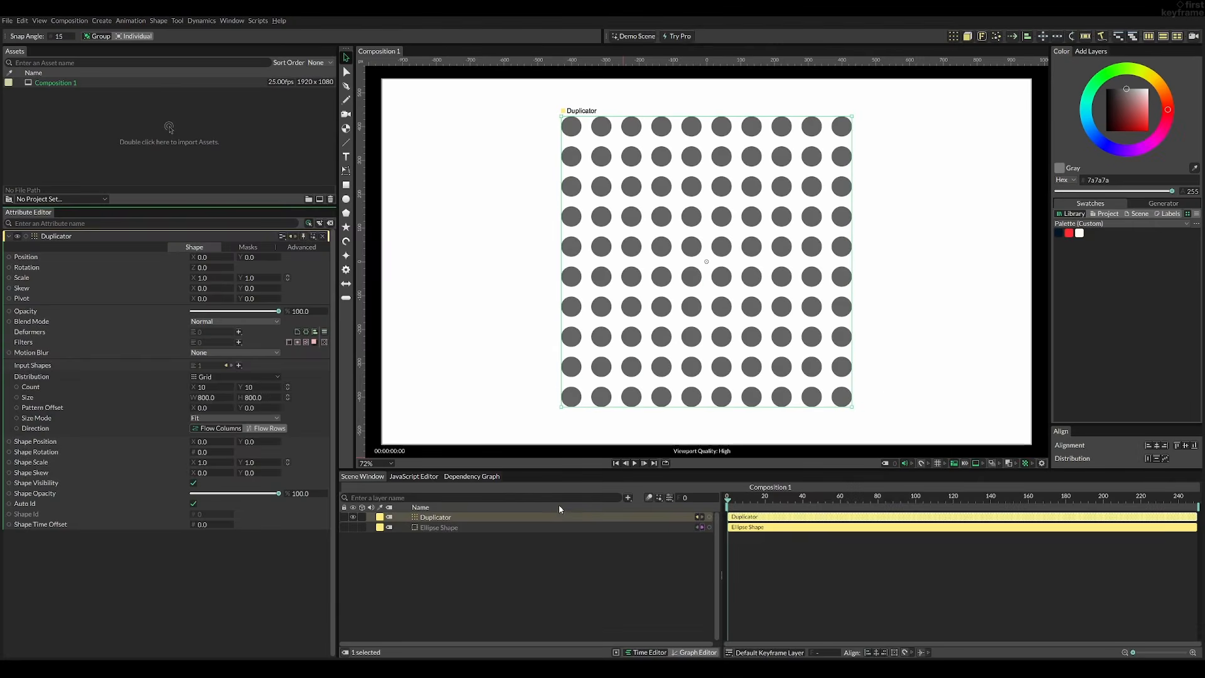
- Change the Ellipse Shape's fill colour to the palette's red, ff2b32
left_click(526, 526)
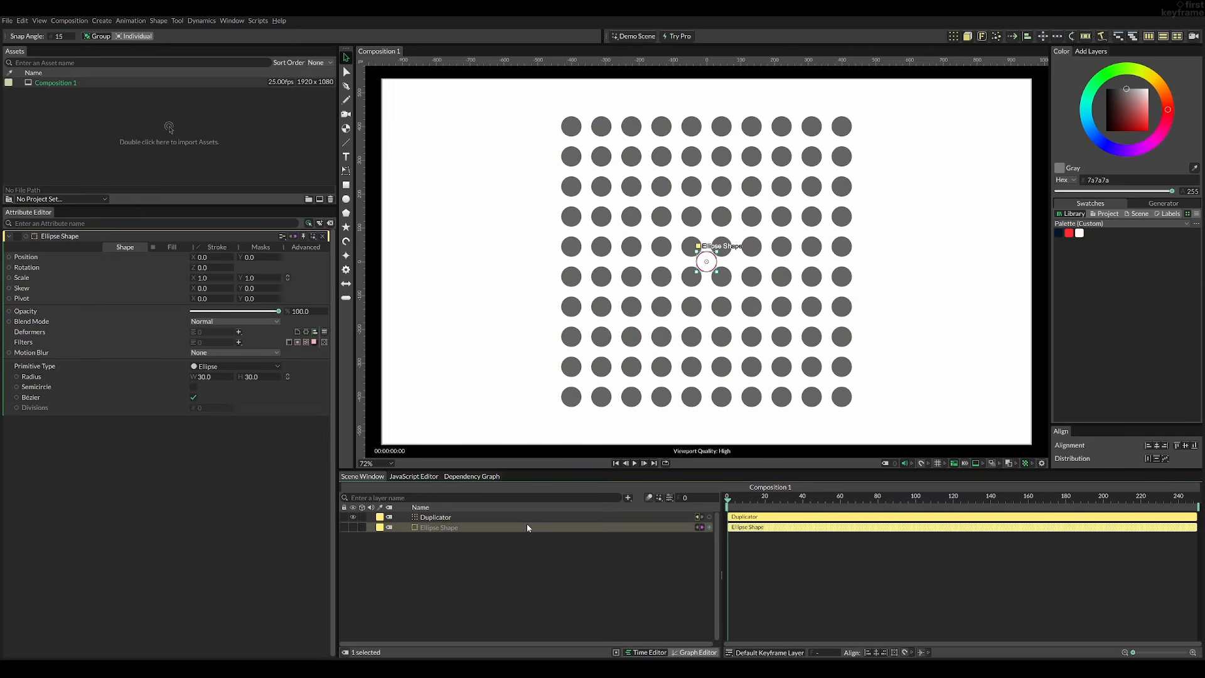
left_click(183, 248)
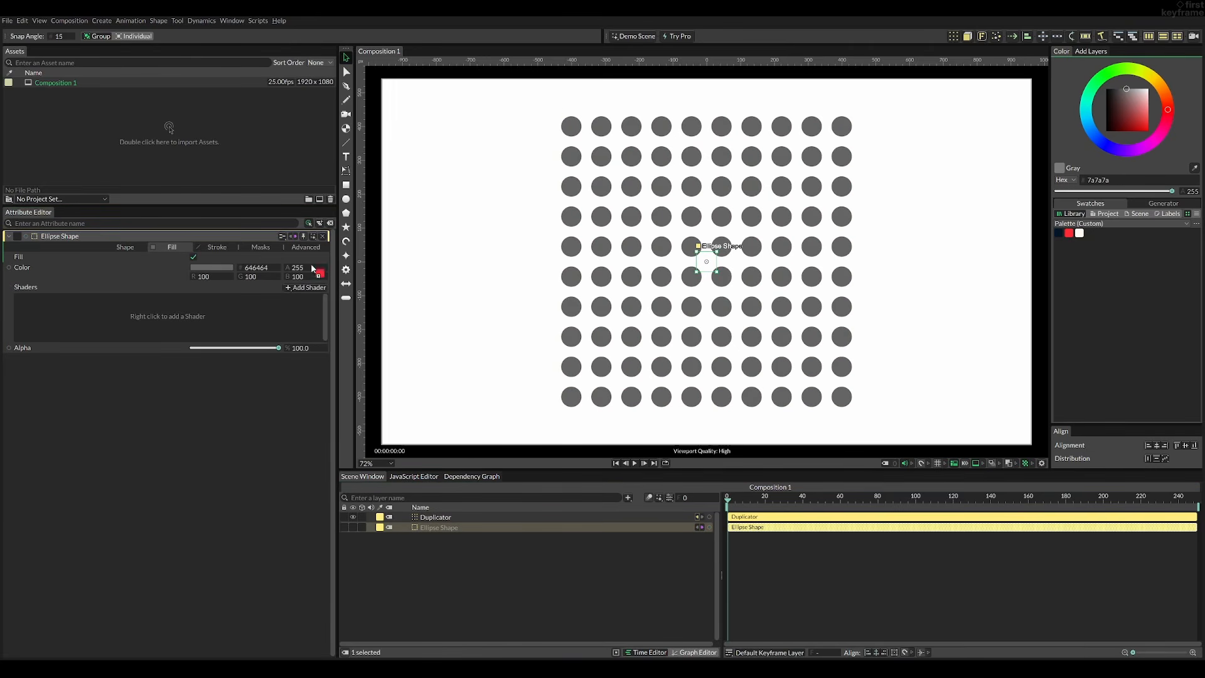
left_click_drag(219, 271, 219, 270)
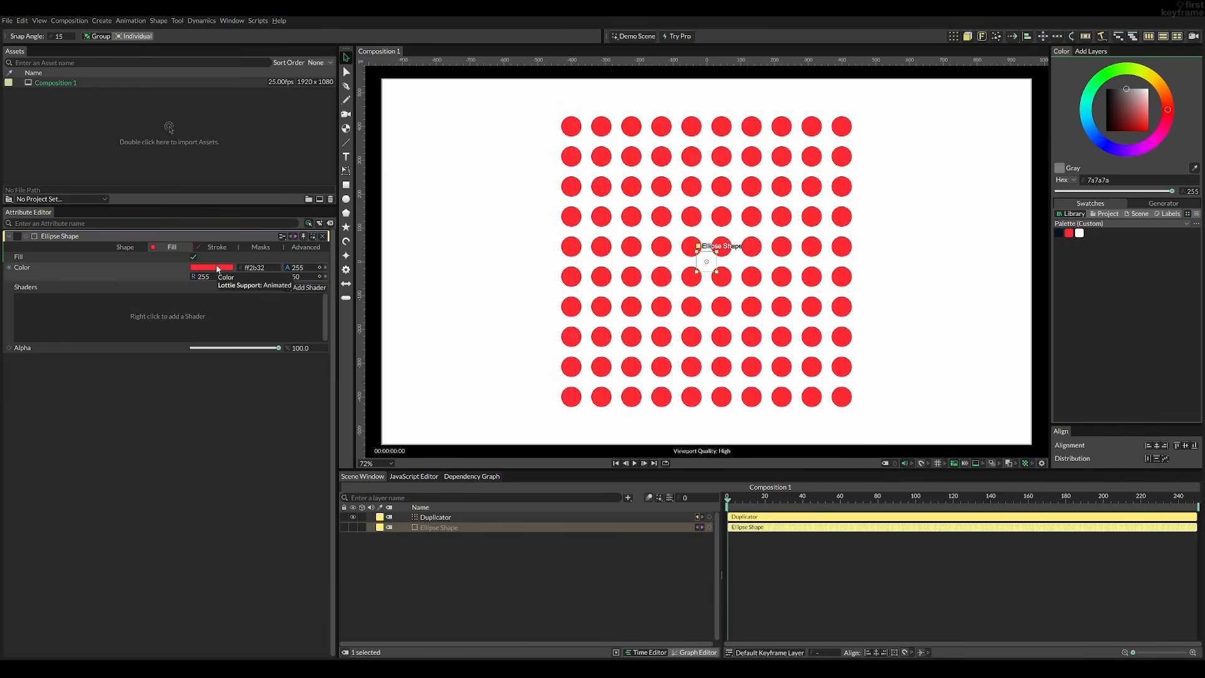
- Set the composition's background to the off-white colour from the custom palette
left_click(670, 498)
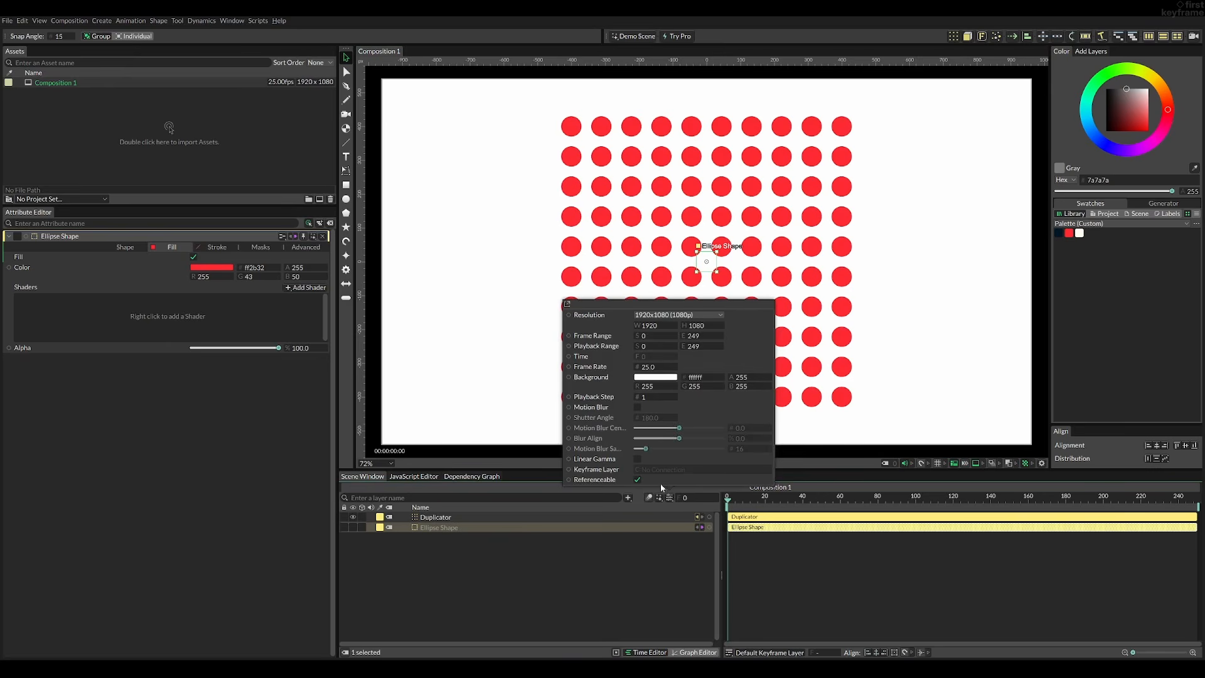
left_click_drag(1079, 234, 882, 306)
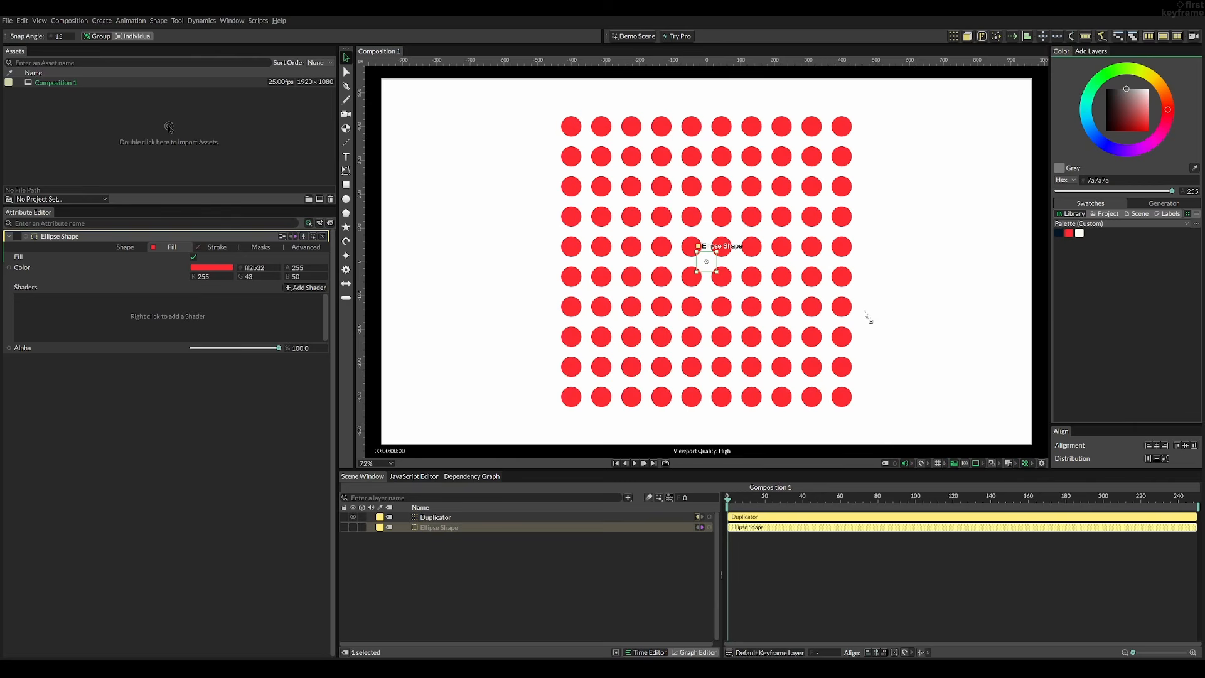
left_click_drag(486, 336, 485, 334)
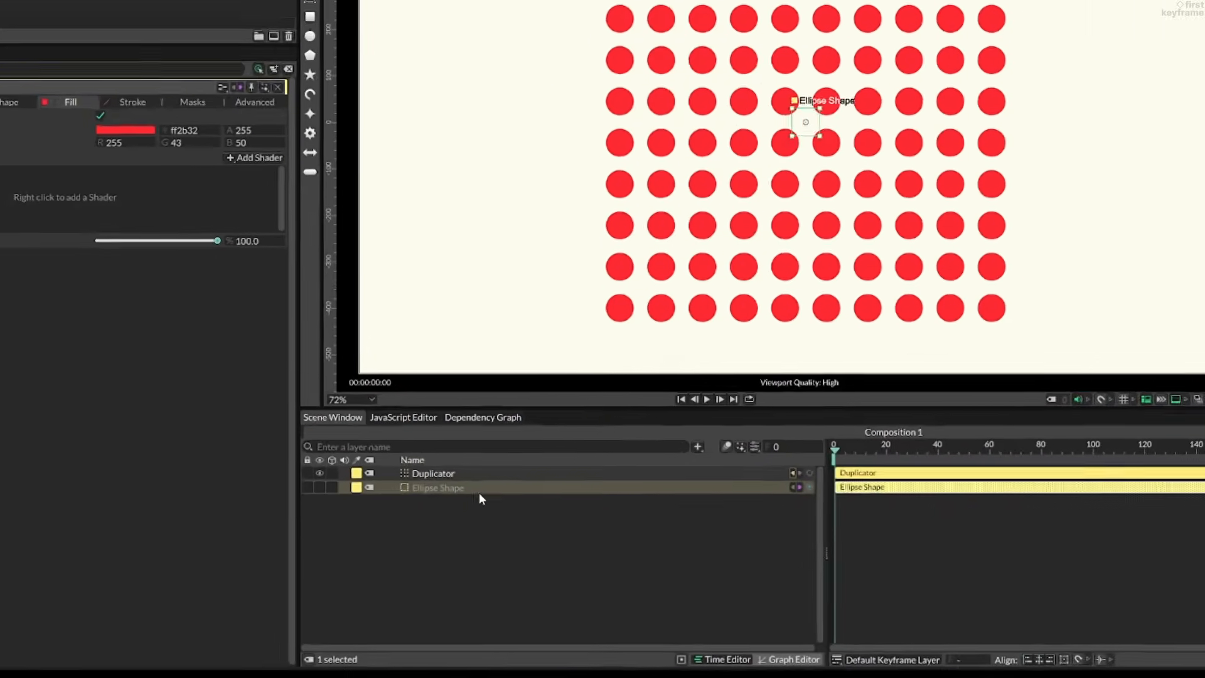
- Add a Sub-Mesh deformer to the Duplicator
left_click(465, 518)
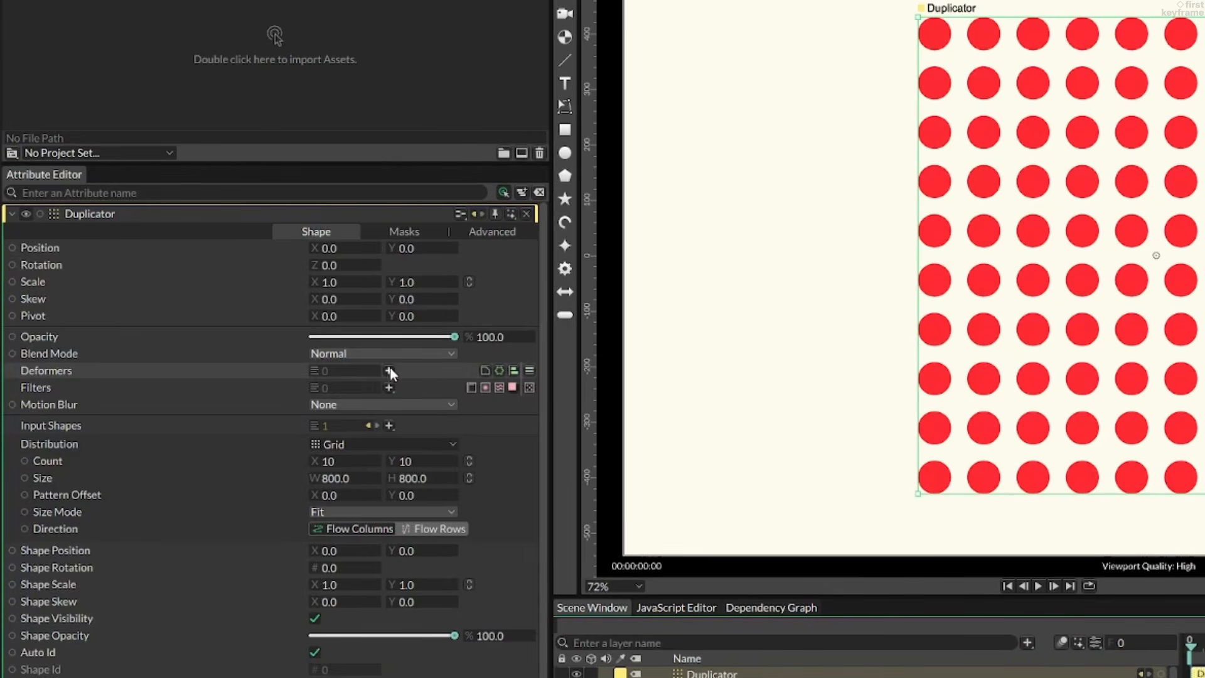
left_click(389, 370)
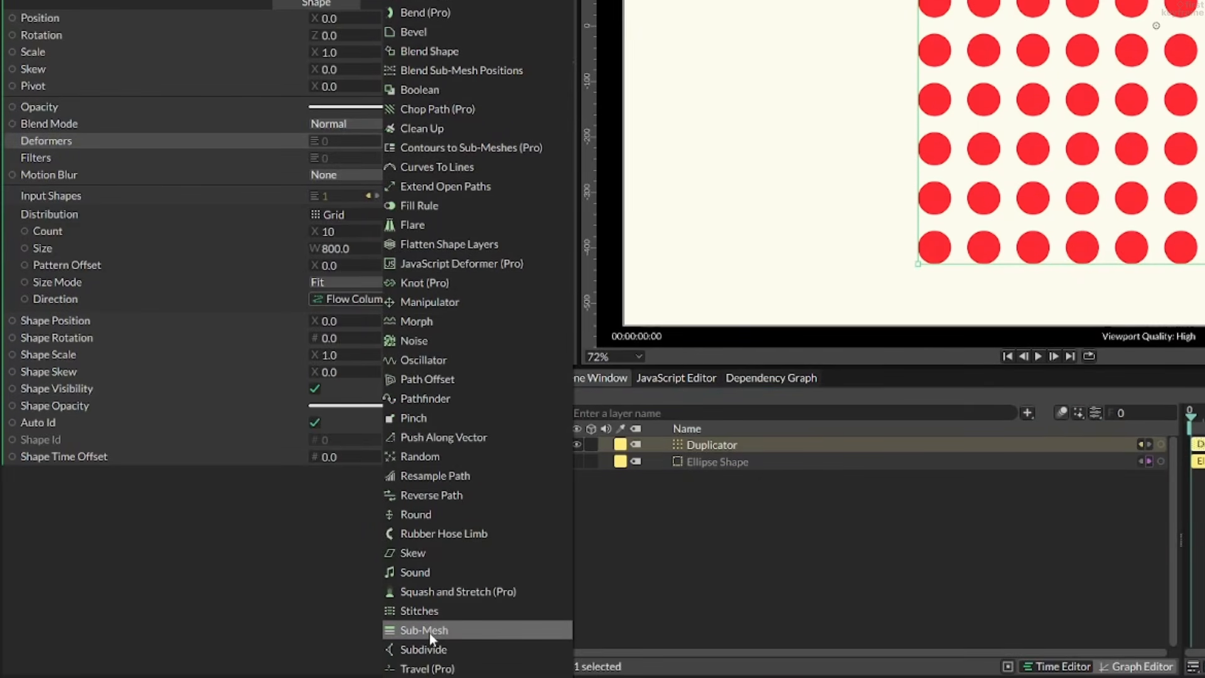
left_click(429, 630)
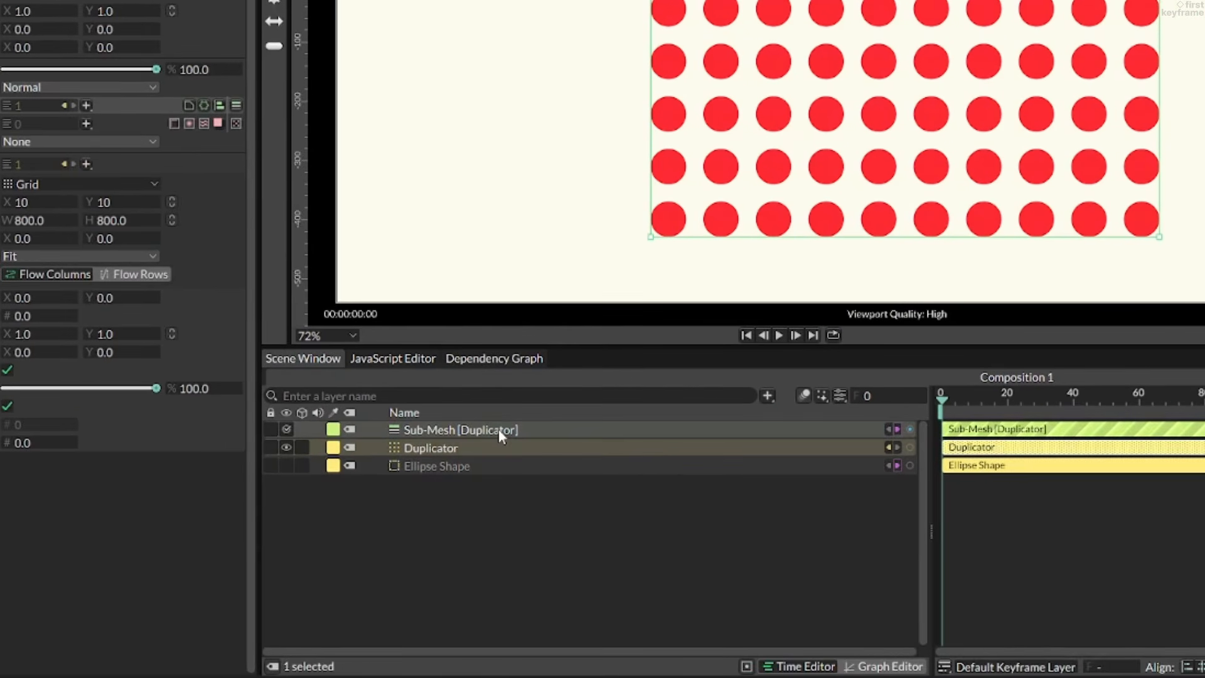
- Add a standard Falloff to the Duplicator's Sub-Mesh deformer
left_click(498, 428)
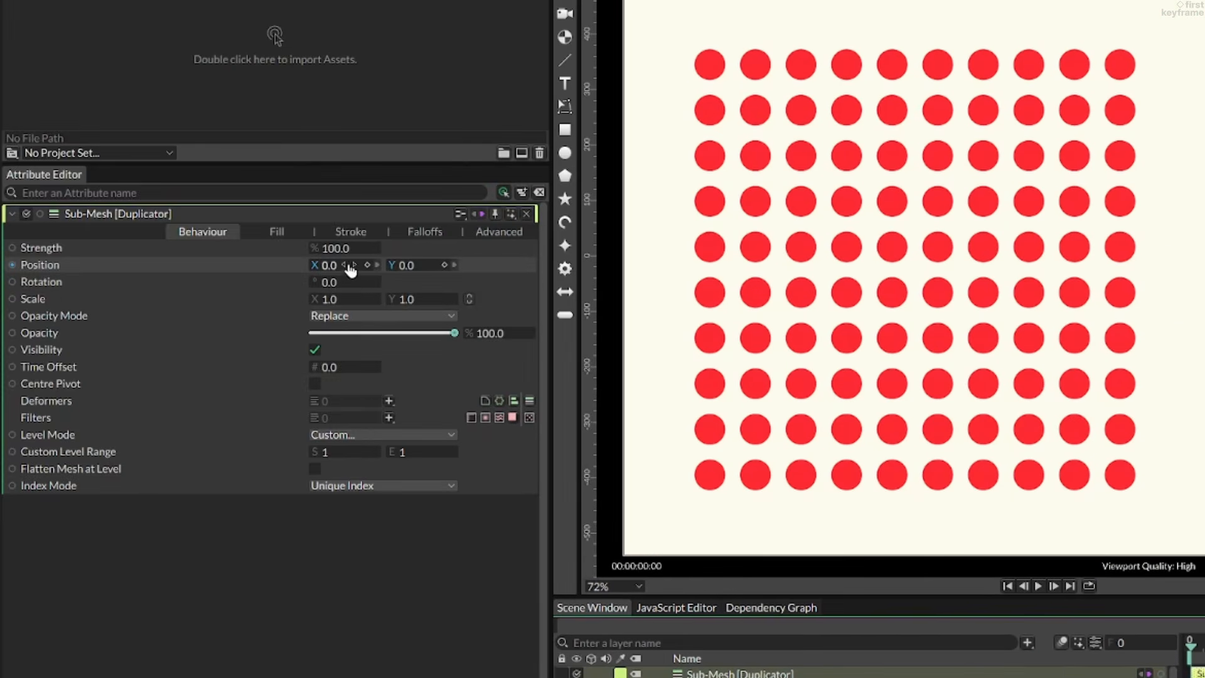
left_click_drag(348, 265, 382, 291)
key("ctrl+z")
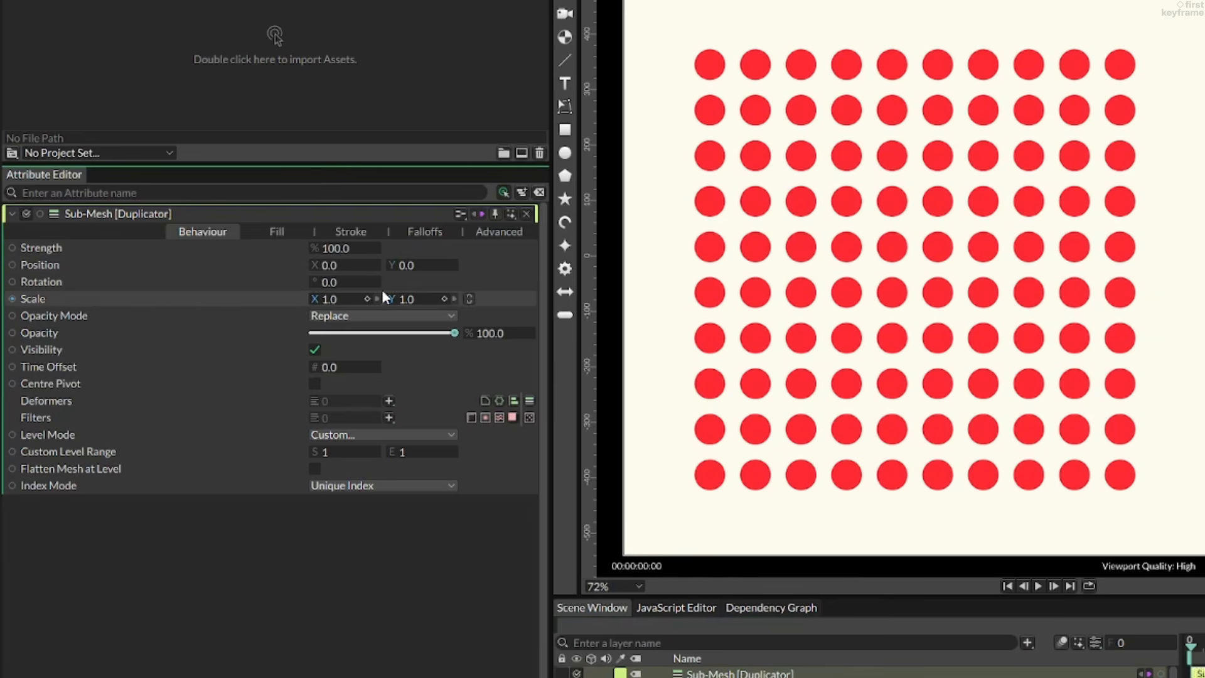
left_click(436, 233)
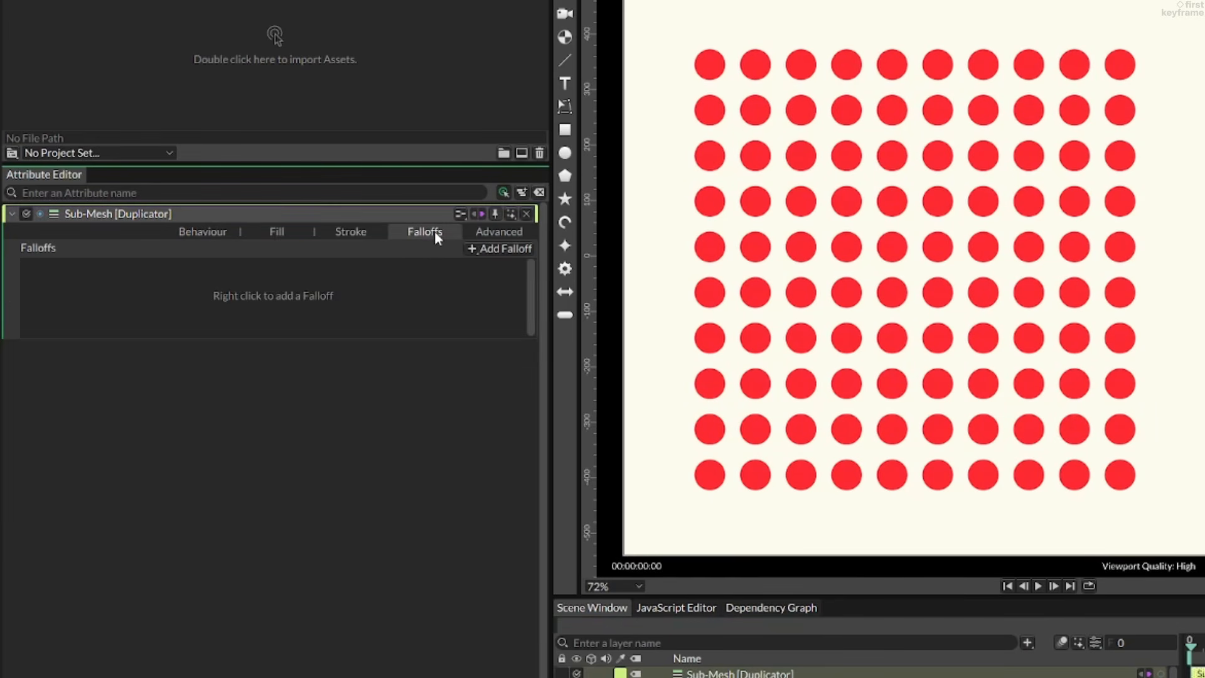
left_click(482, 251)
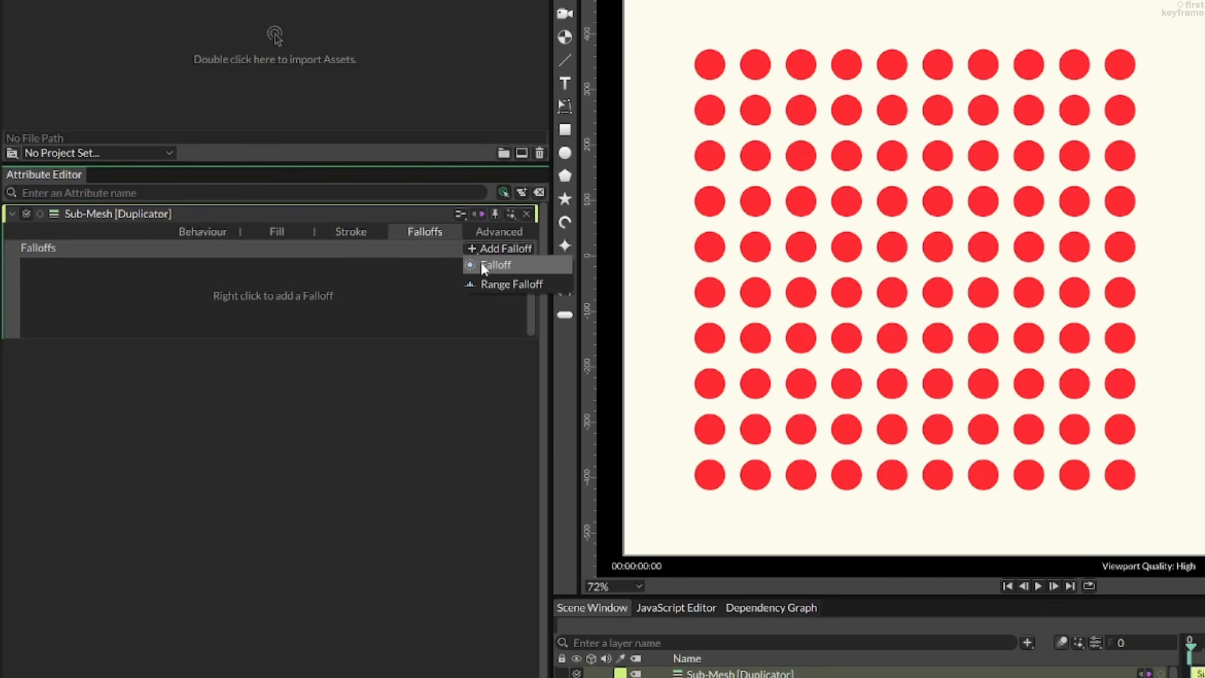
left_click(485, 267)
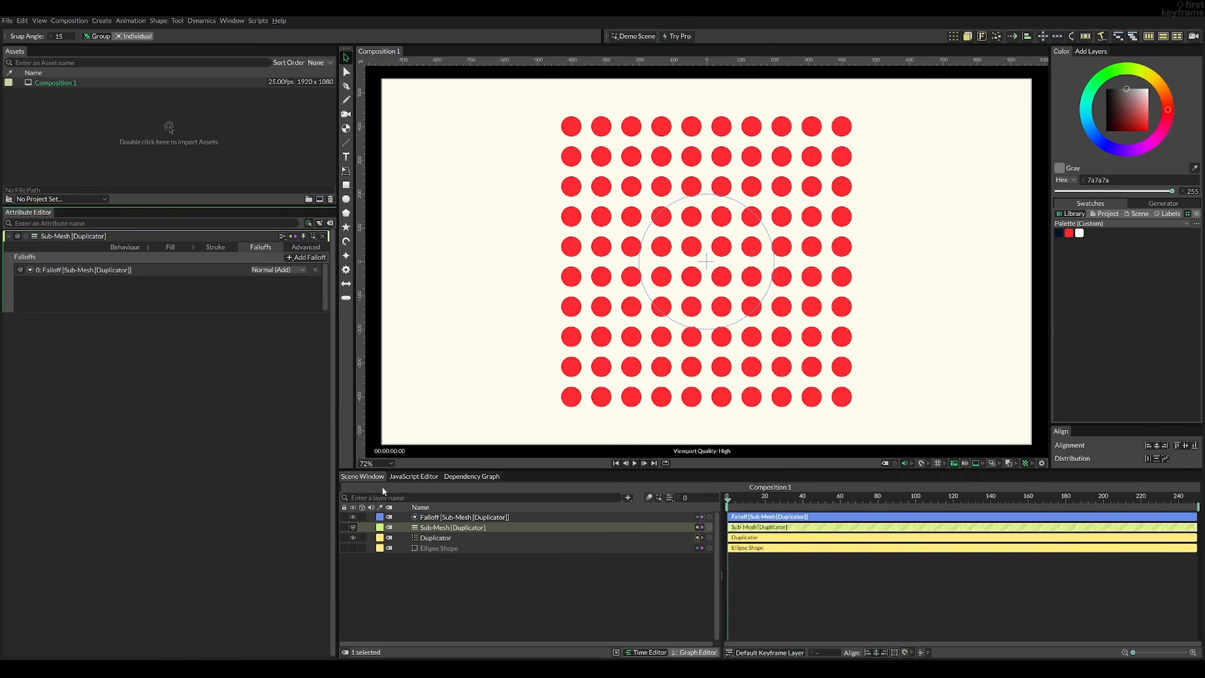
- Offset the dots inside the Falloff by setting the Sub-Mesh's Y position to 100
left_click(425, 518)
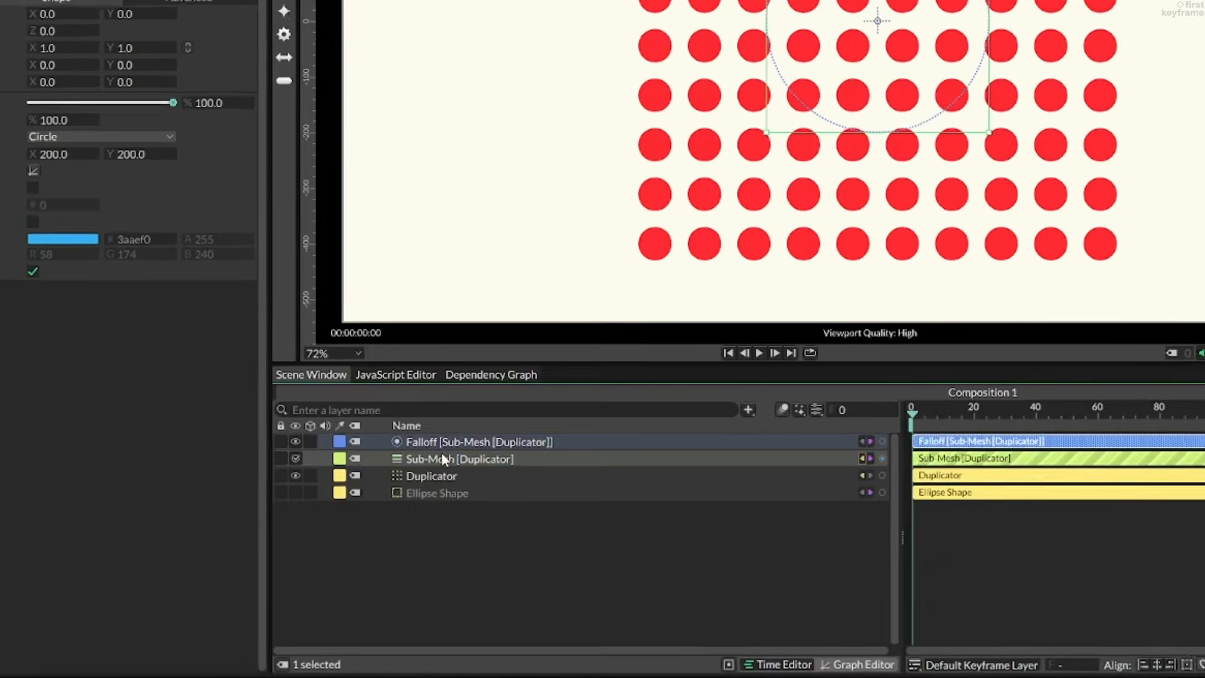
left_click(437, 527)
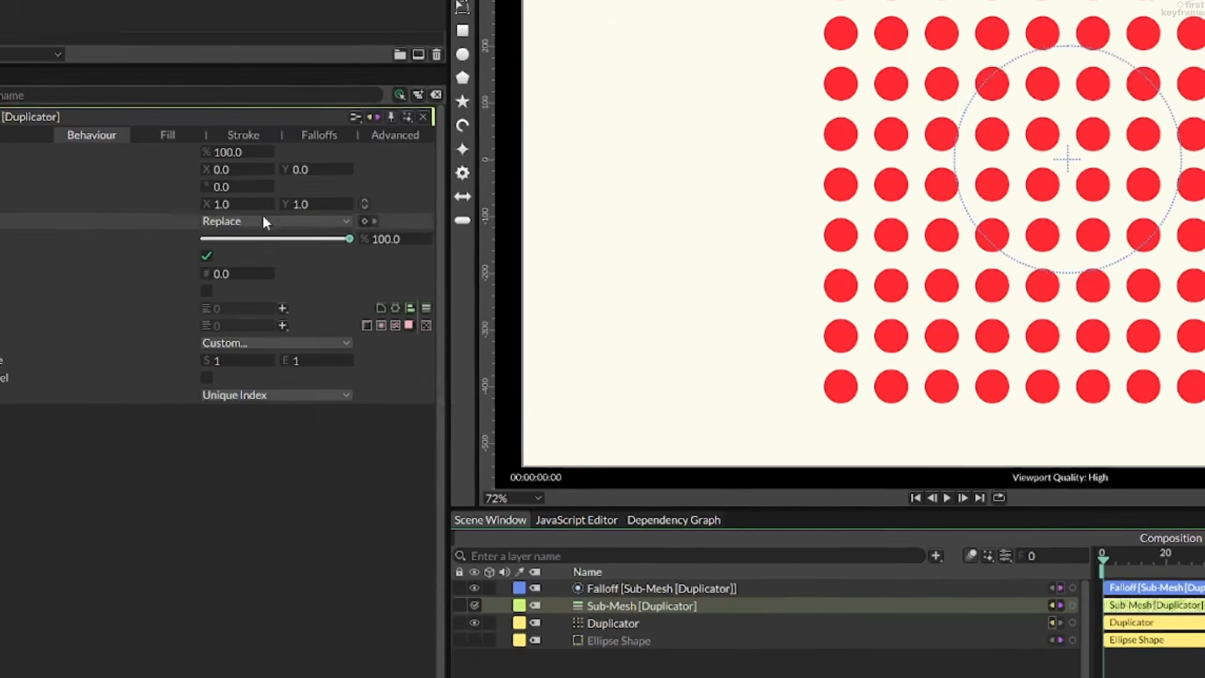
left_click_drag(199, 160, 201, 162)
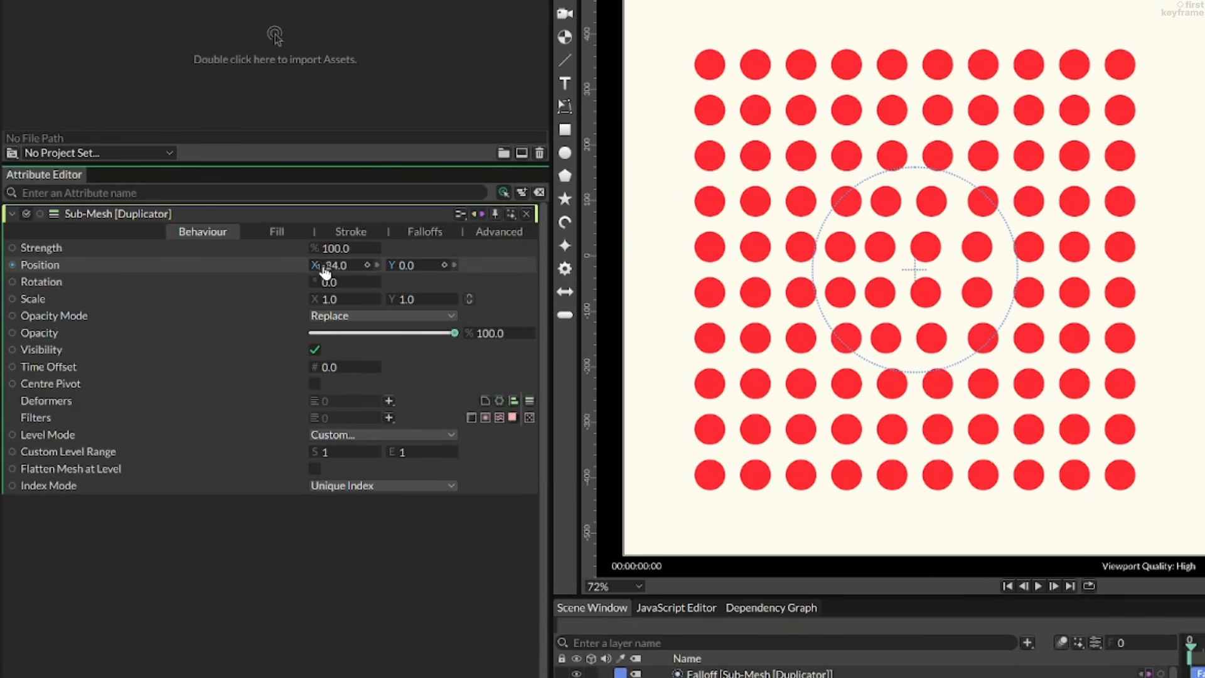
left_click_drag(325, 271, 493, 279)
key("ctrl+z")
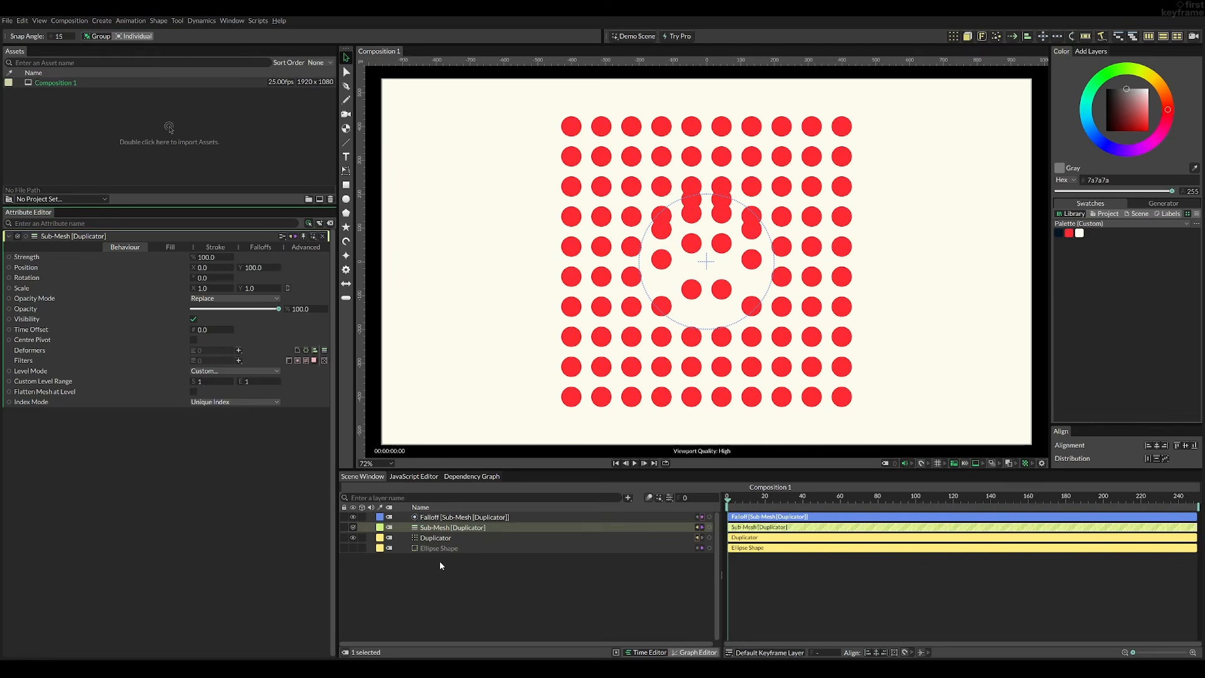
- Try rotating the Duplicator's dots with Shape Rotation and undo each trial rotation
left_click(439, 541)
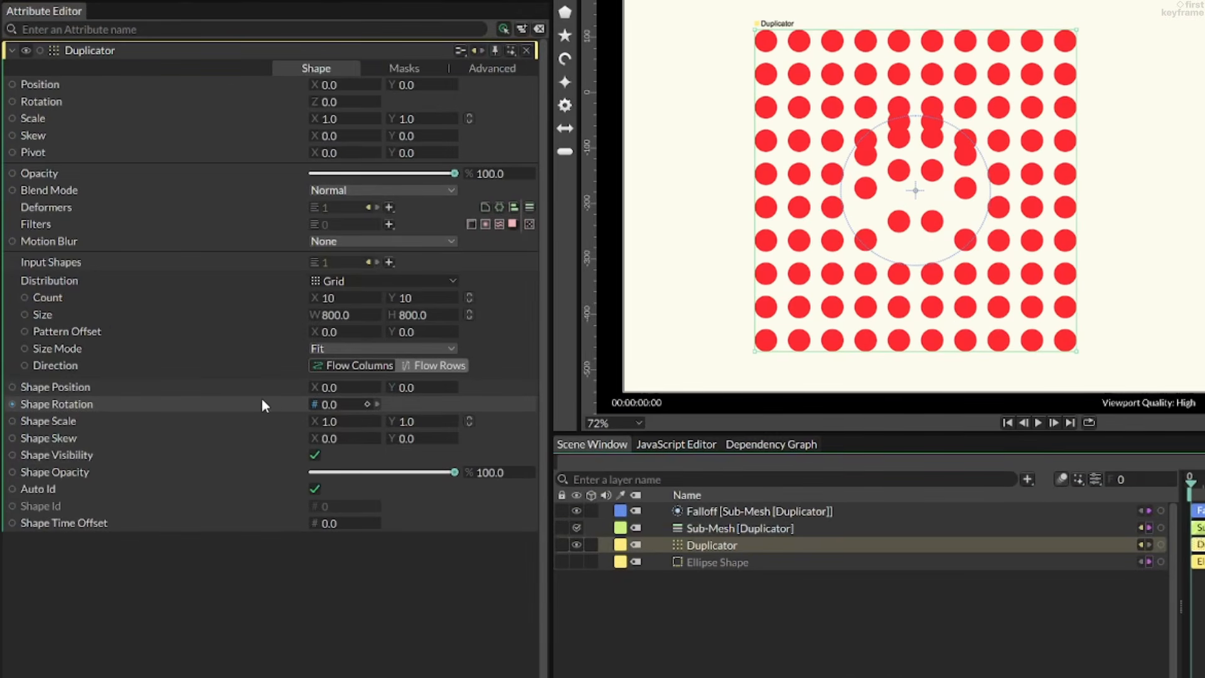
left_click_drag(333, 404, 882, 406)
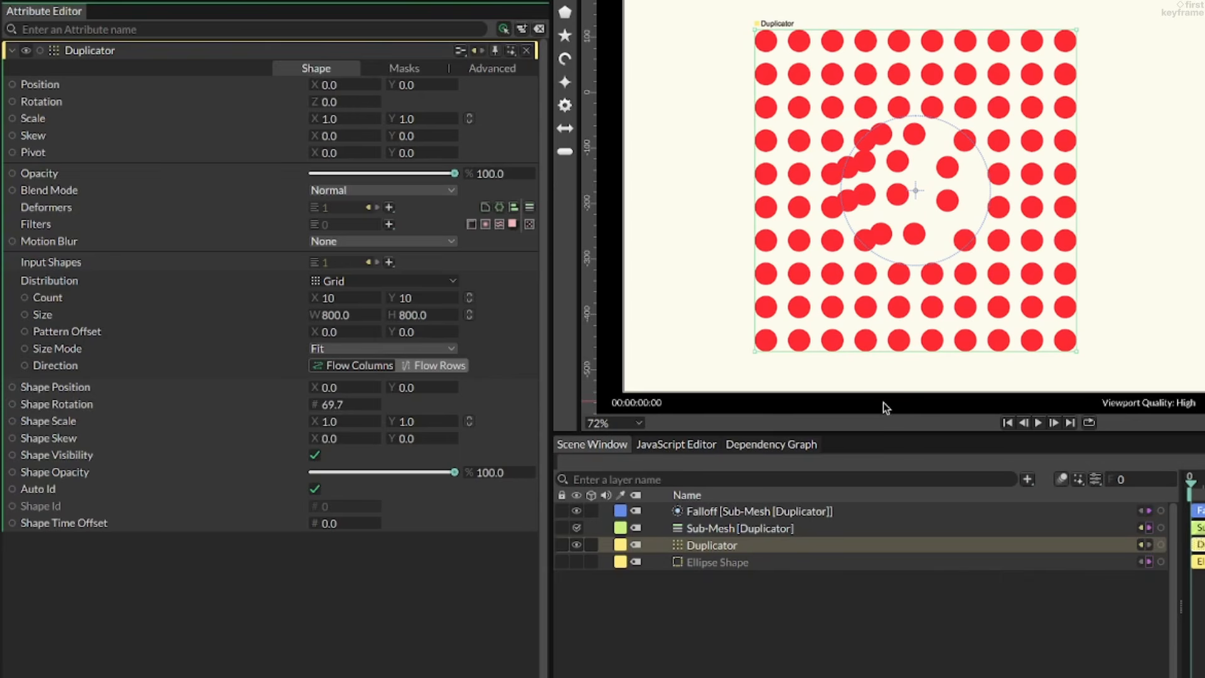
key("ctrl+z")
left_click_drag(337, 409, 573, 411)
key("ctrl+z")
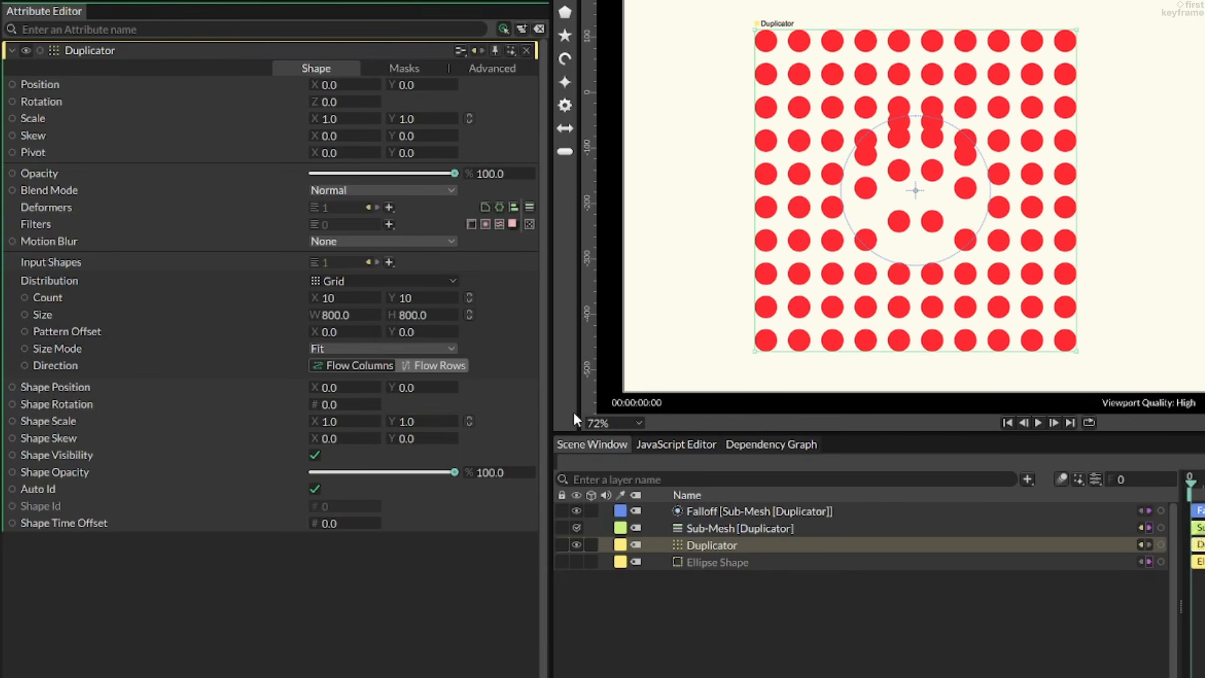
- Add a Look At behaviour to the Duplicator's Shape Rotation attribute
right_click(283, 403)
mouse_move(356, 539)
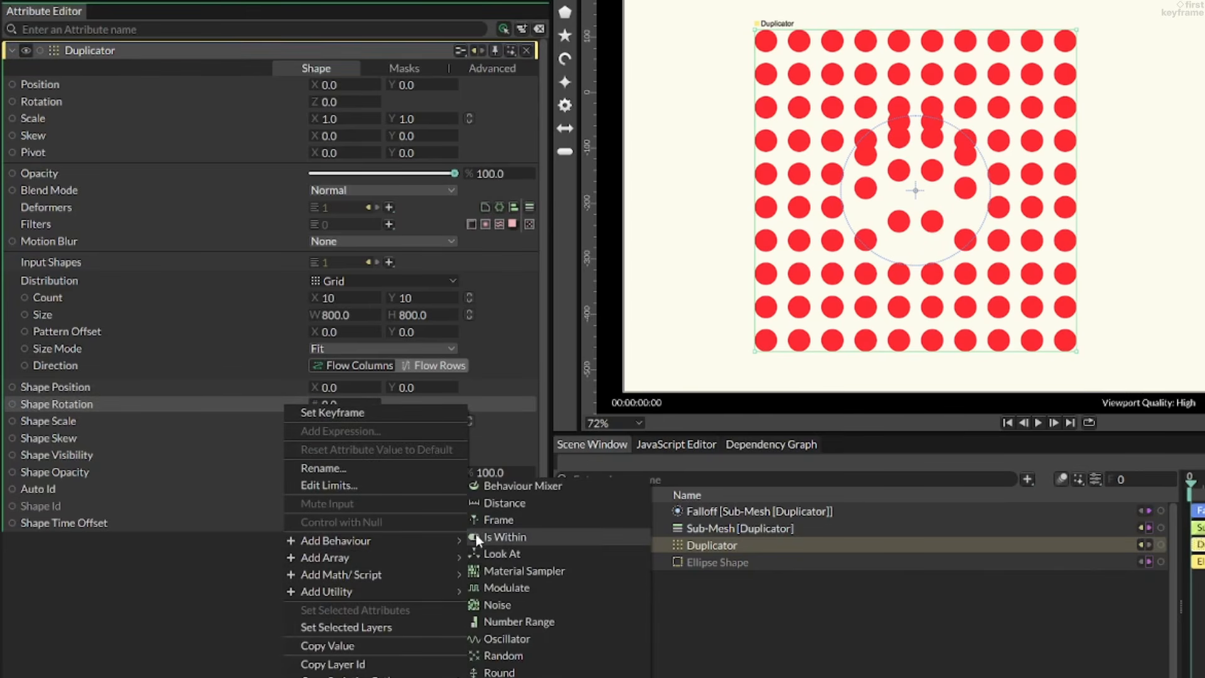
left_click(499, 555)
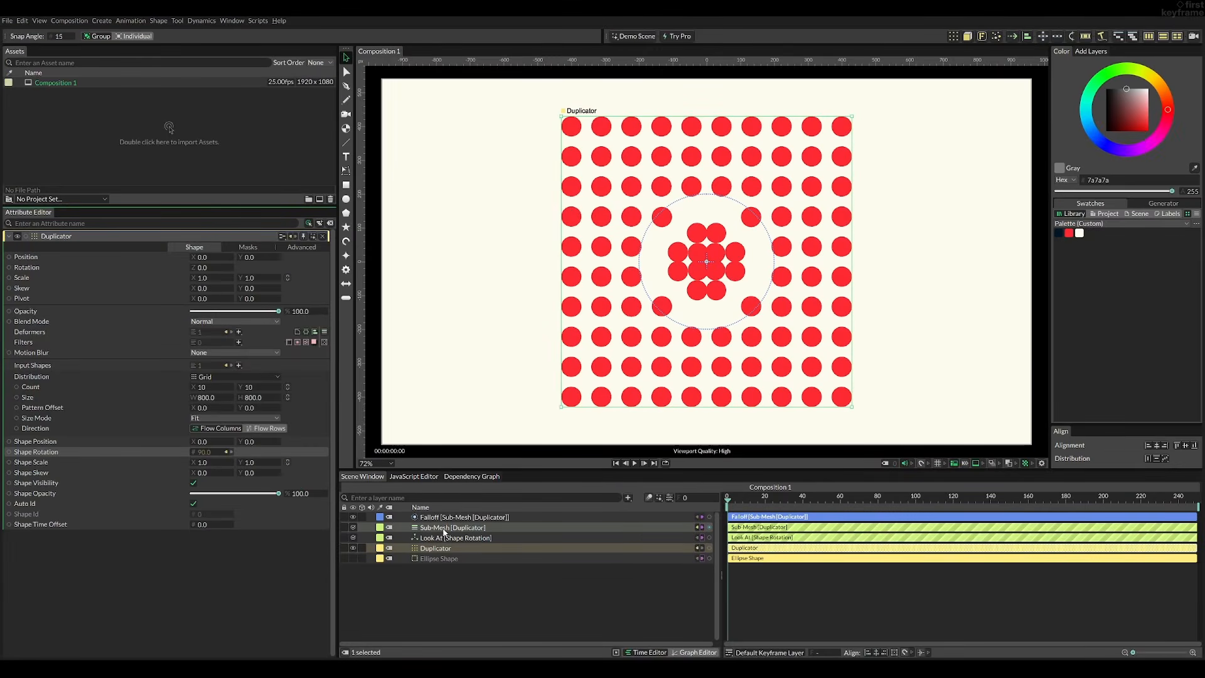
- Connect the Falloff layer as the target of the Look At behaviour
left_click(452, 538)
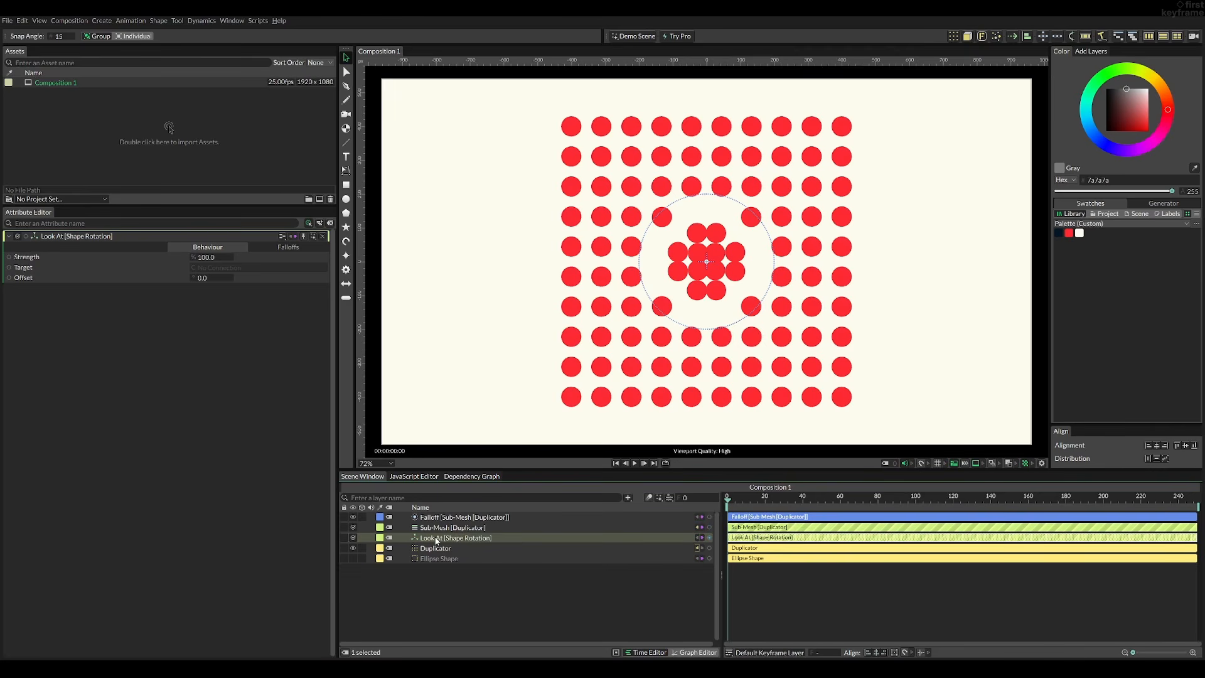
left_click_drag(439, 518, 226, 262)
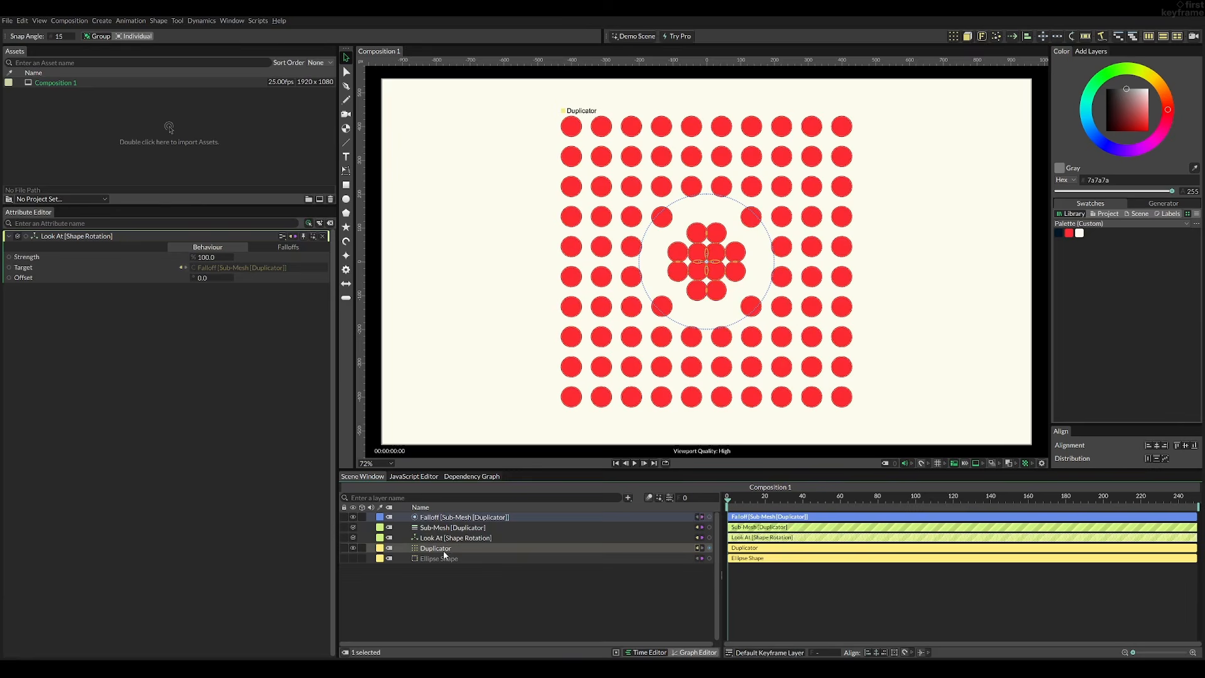
left_click(463, 518)
mouse_move(707, 264)
left_mouse_down()
mouse_move(776, 213)
mouse_move(761, 183)
mouse_move(667, 180)
mouse_move(619, 210)
mouse_move(630, 278)
mouse_move(715, 276)
mouse_move(706, 232)
mouse_move(690, 251)
mouse_move(706, 262)
left_mouse_up()
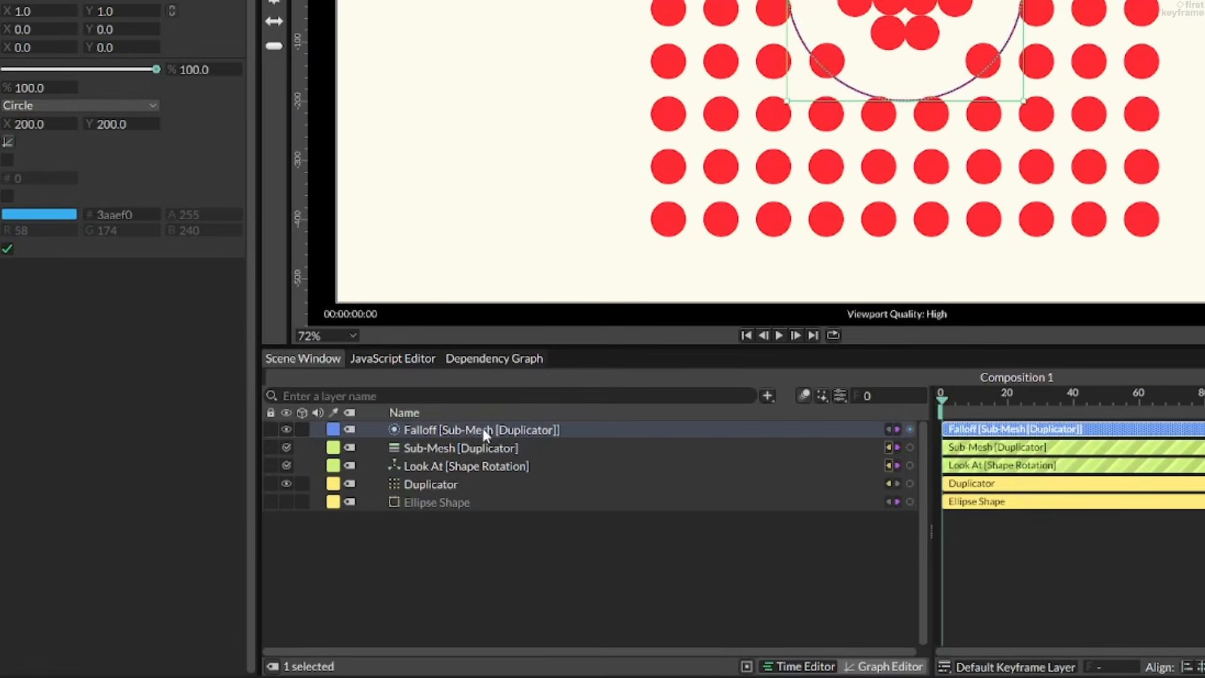
- Push the dots away from the Falloff's centre by setting the Sub-Mesh's Y position to -100
left_click(462, 447)
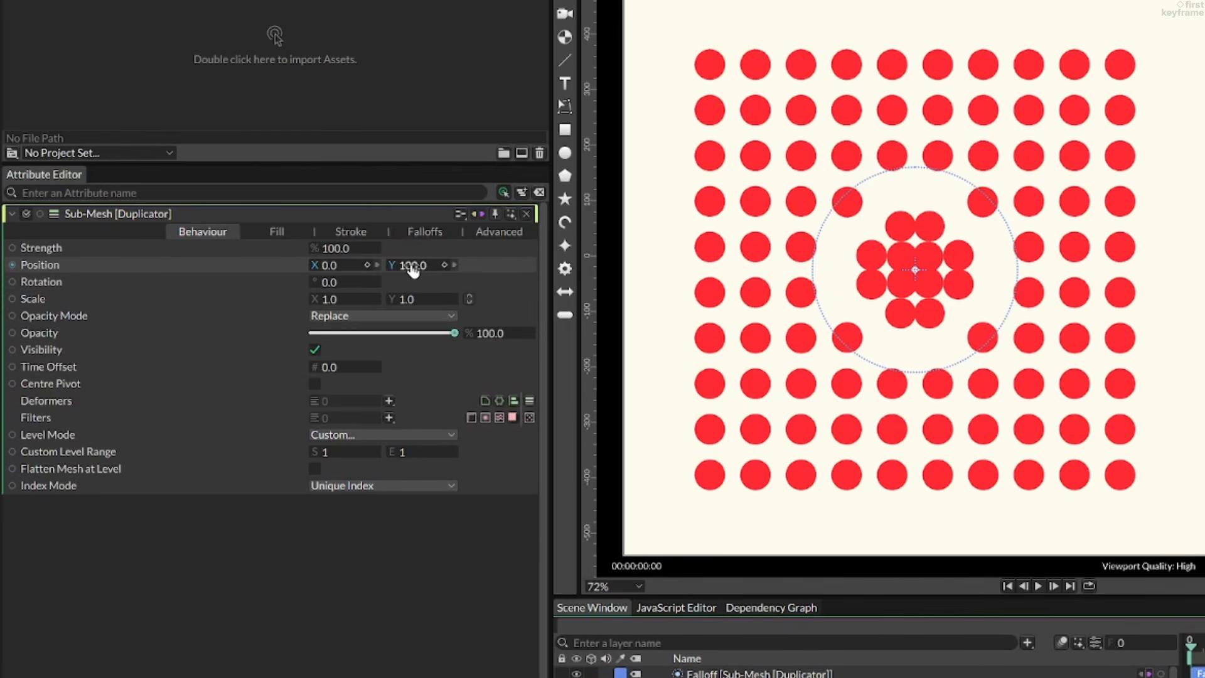
double_click(112, 0)
type("8")
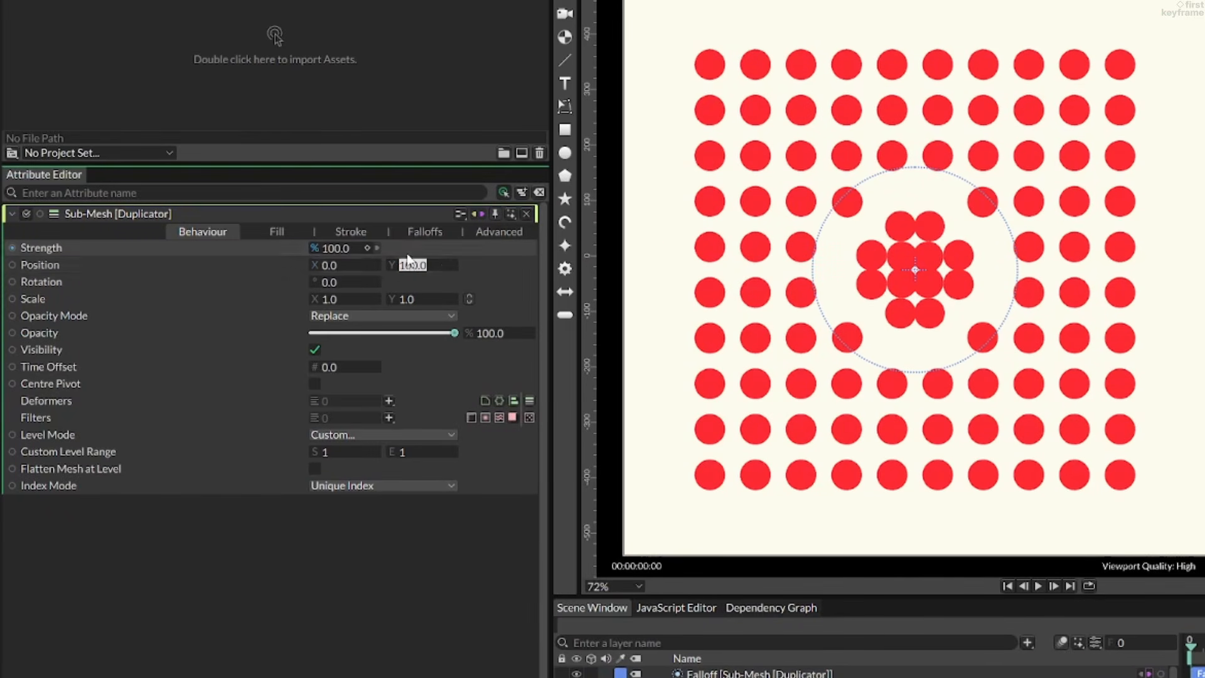
key("Return")
left_click_drag(337, 276, 256, 285)
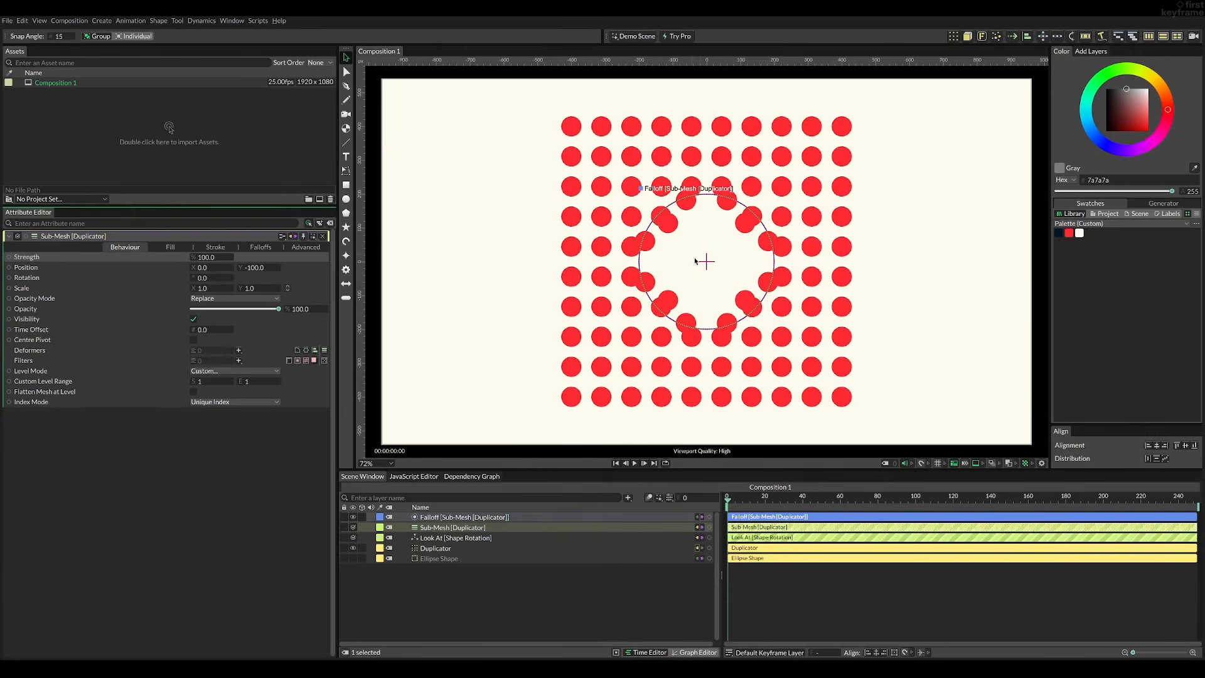
- Move the Falloff across the dot grid to test the repelling effect, leaving it at about X 72, Y 57
left_click_drag(705, 261, 543, 280)
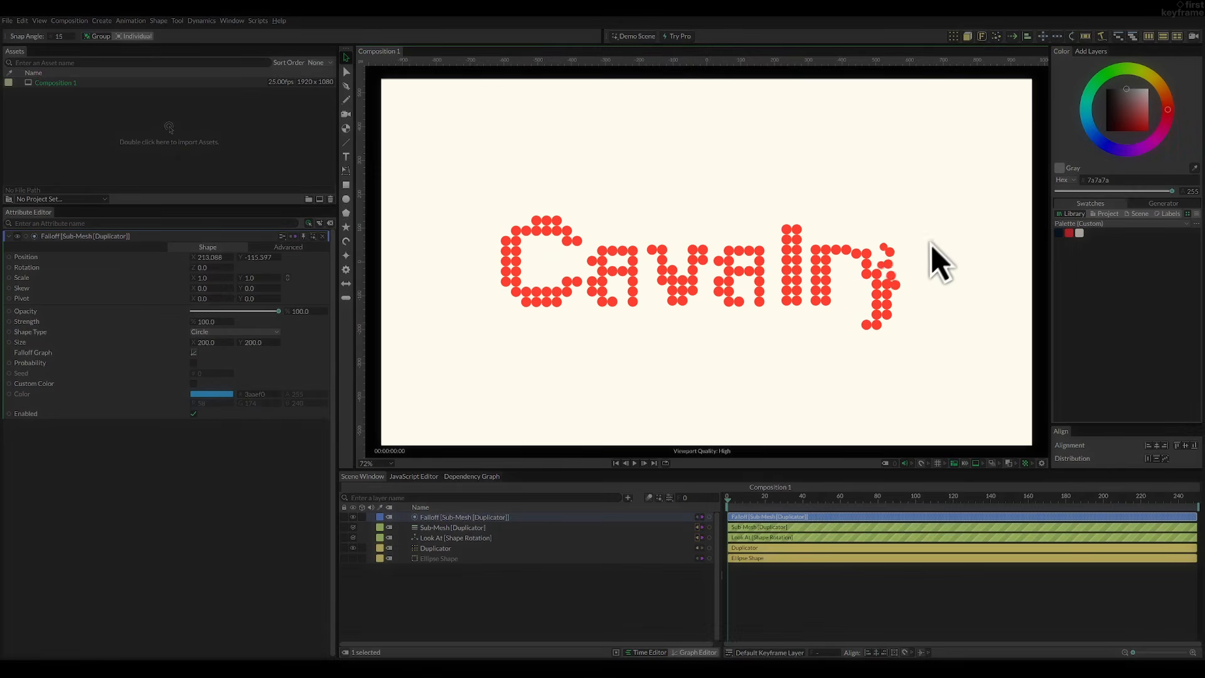
left_click_drag(931, 246, 731, 260)
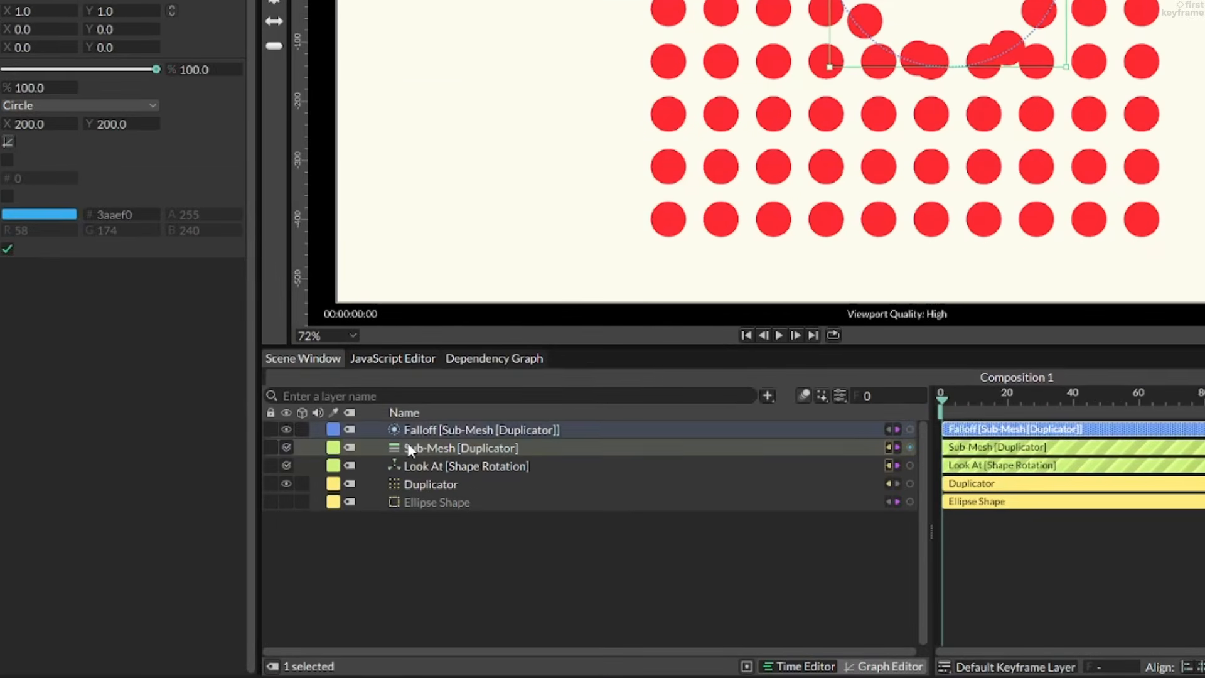
- Shrink the dots inside the Falloff by setting the Sub-Mesh's scale to 0.7 on both axes
left_click(408, 446)
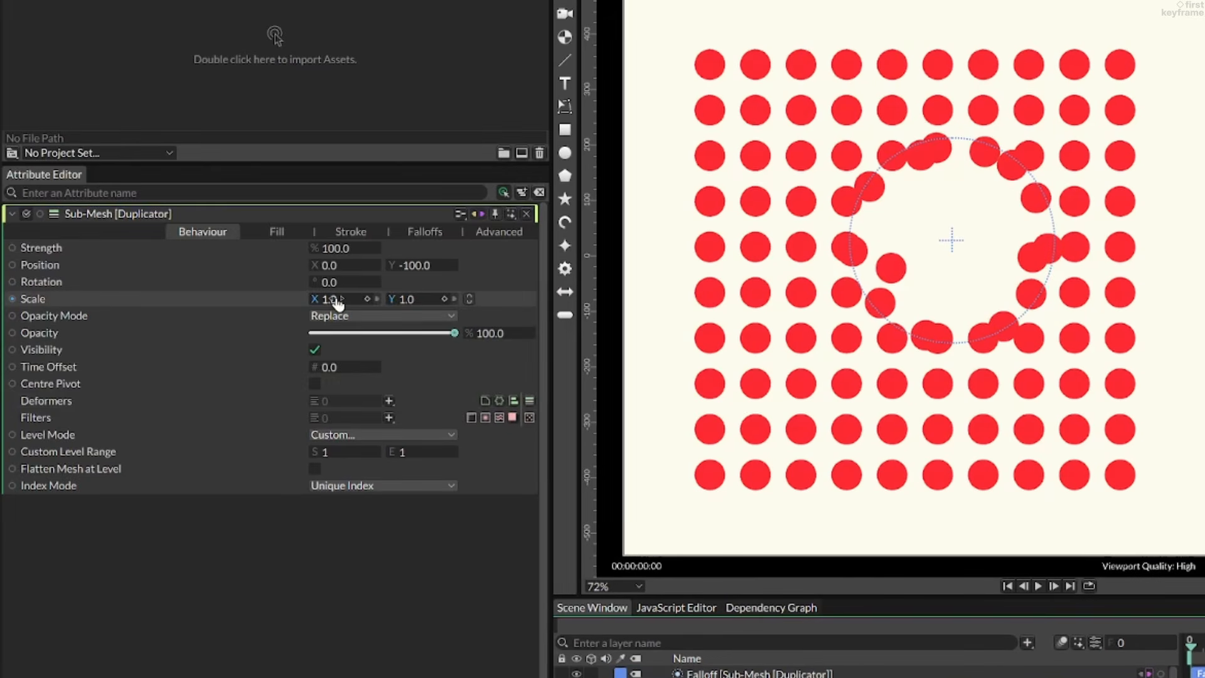
left_click_drag(332, 305, 330, 307)
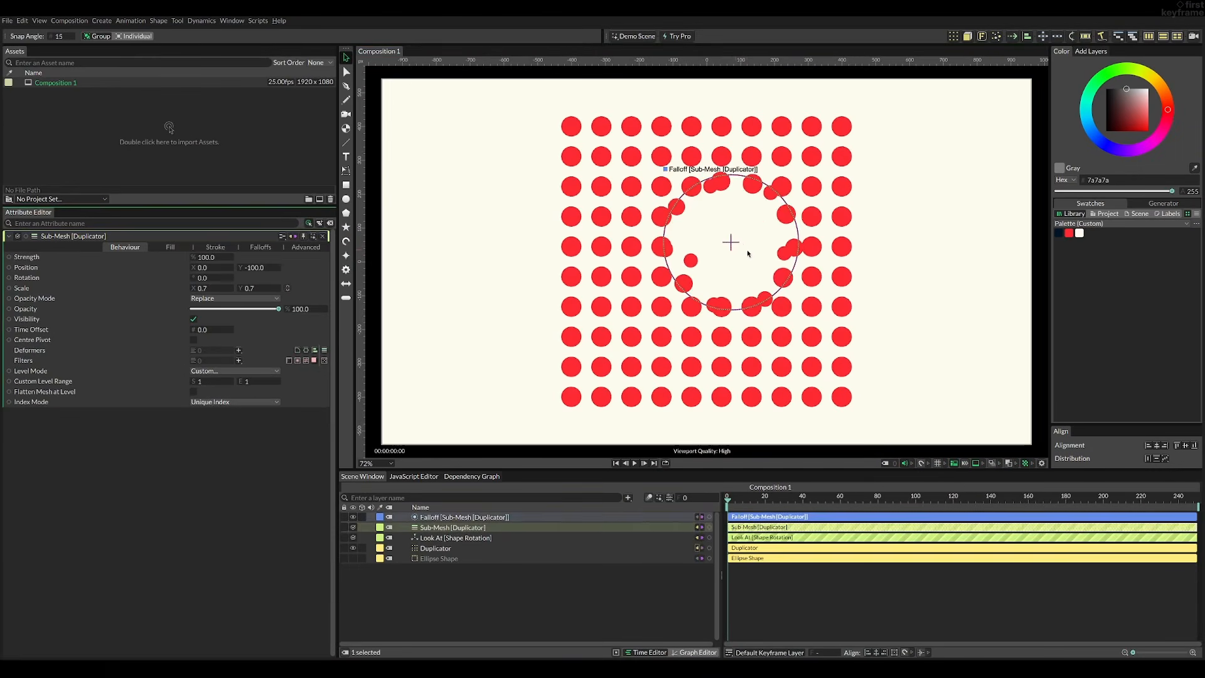
left_click_drag(755, 251, 730, 242)
- Set the Falloff's size to 250 on both axes and centre it at position 0, 0
left_click(452, 528)
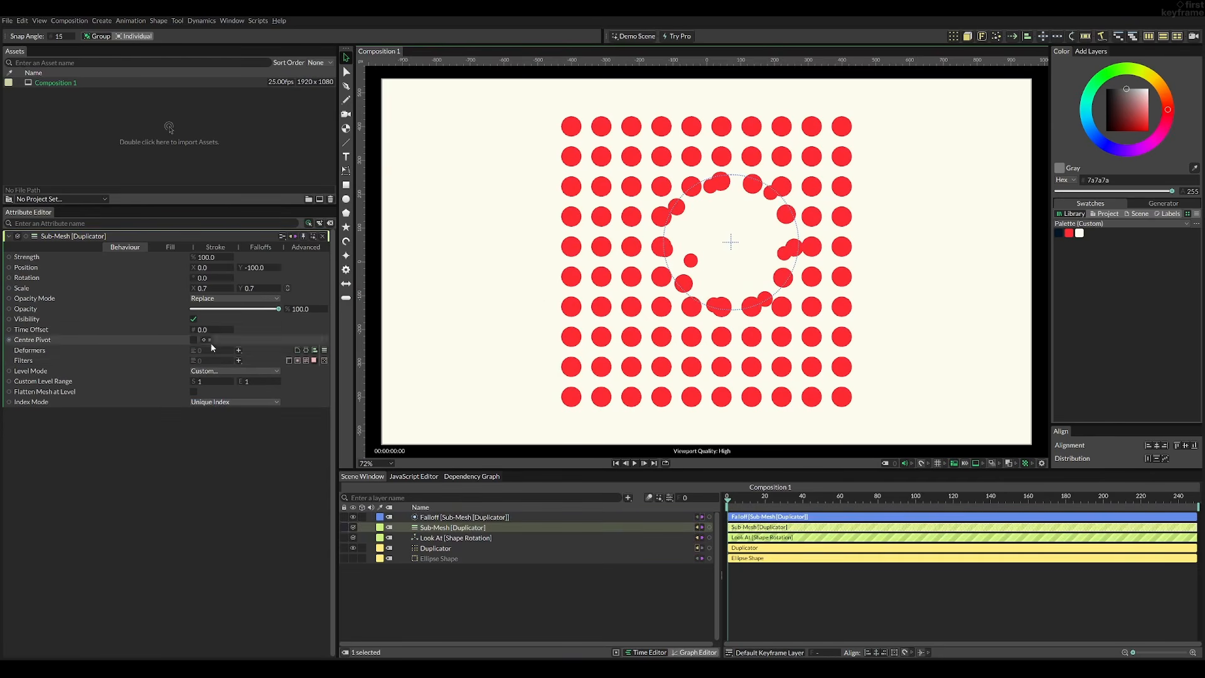
left_click(741, 243)
left_click(210, 342)
type("250")
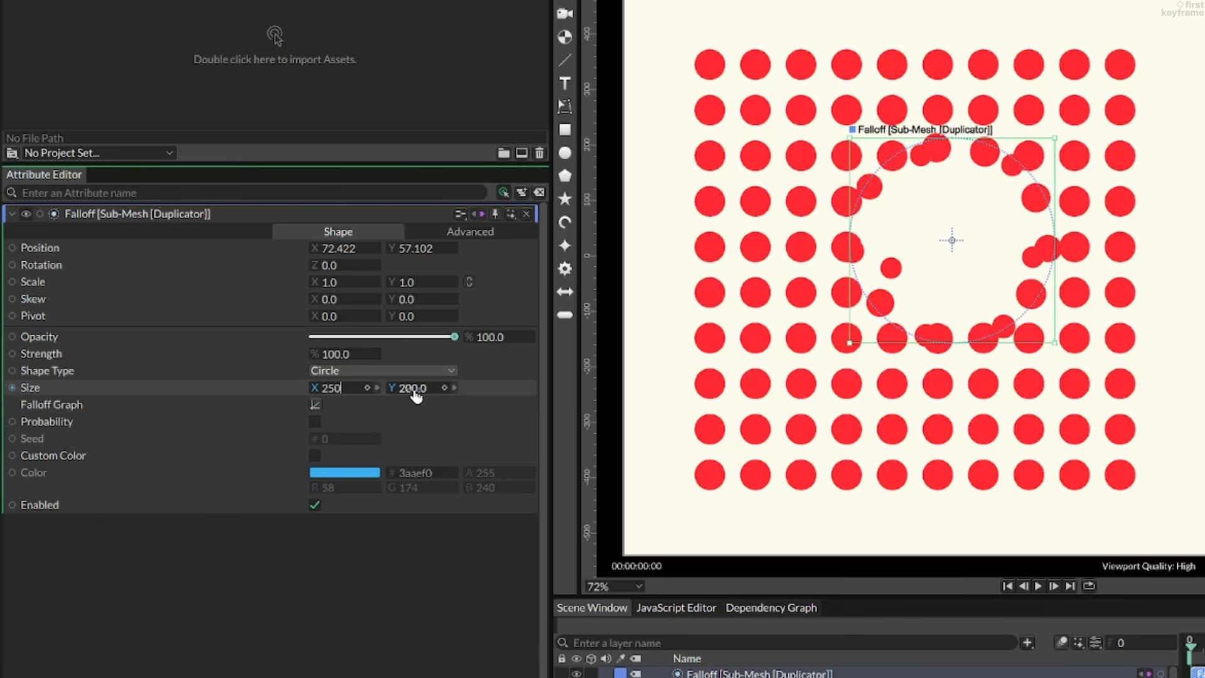
key("Return")
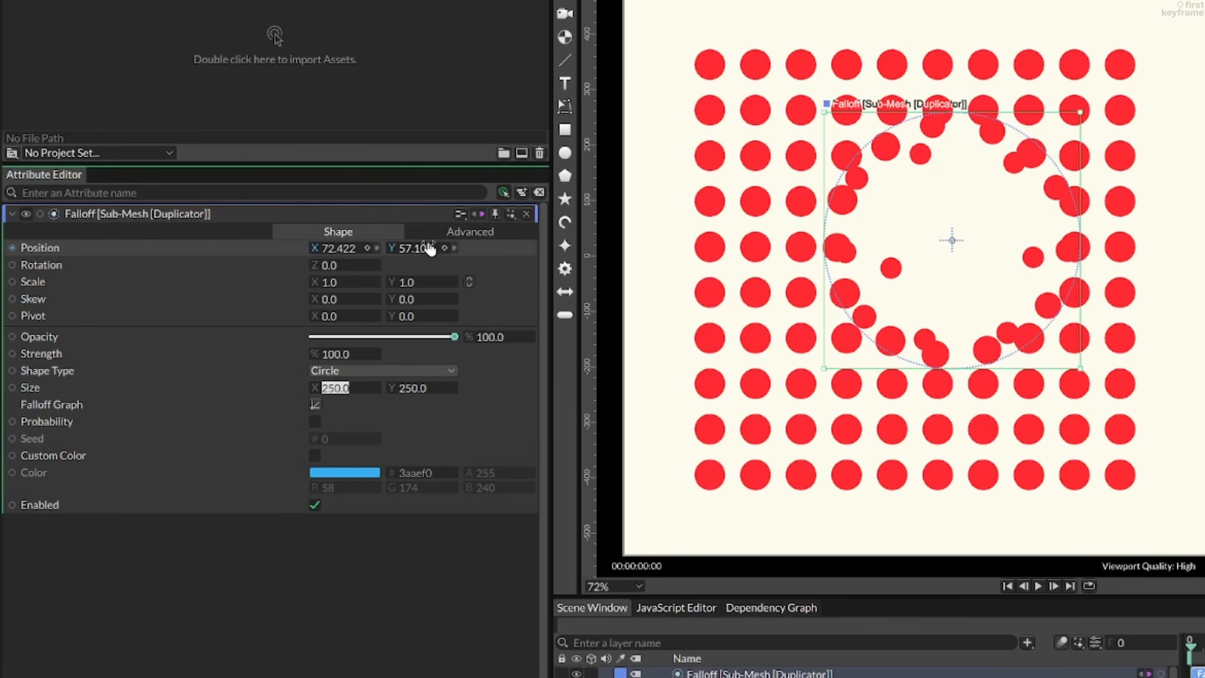
key("Return")
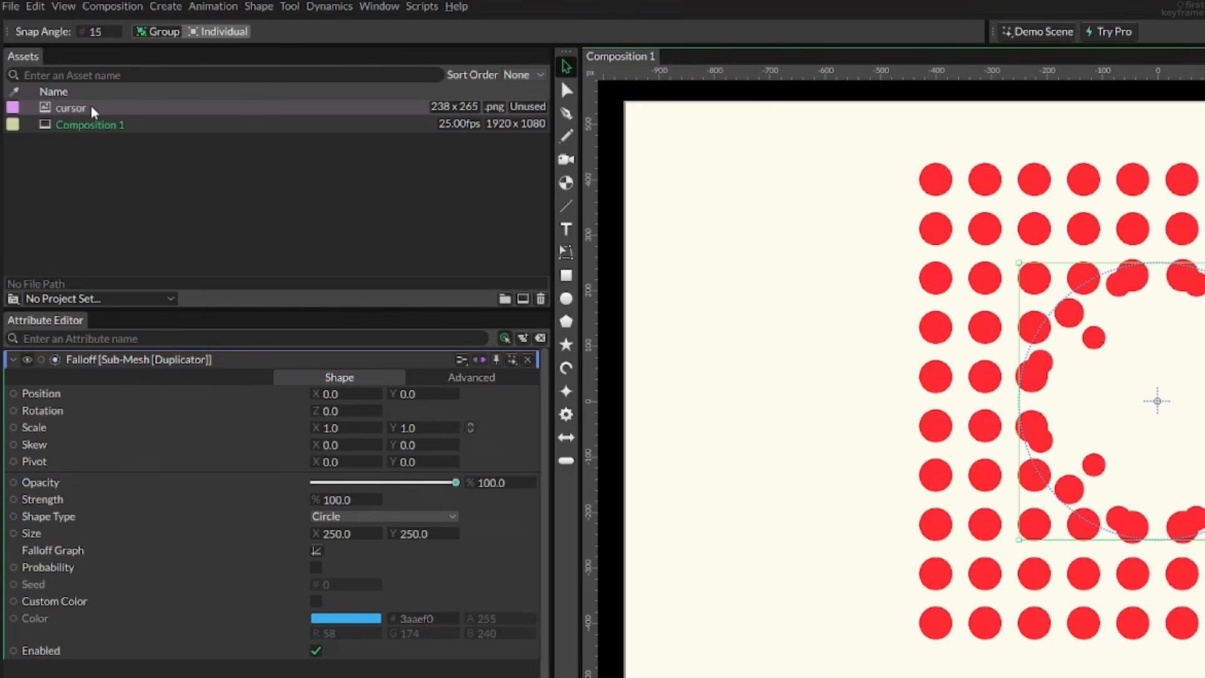
- Add the cursor image asset to the composition and move its layer to the top of the layer stack
left_click_drag(95, 112, 759, 576)
left_click_drag(465, 371, 496, 578)
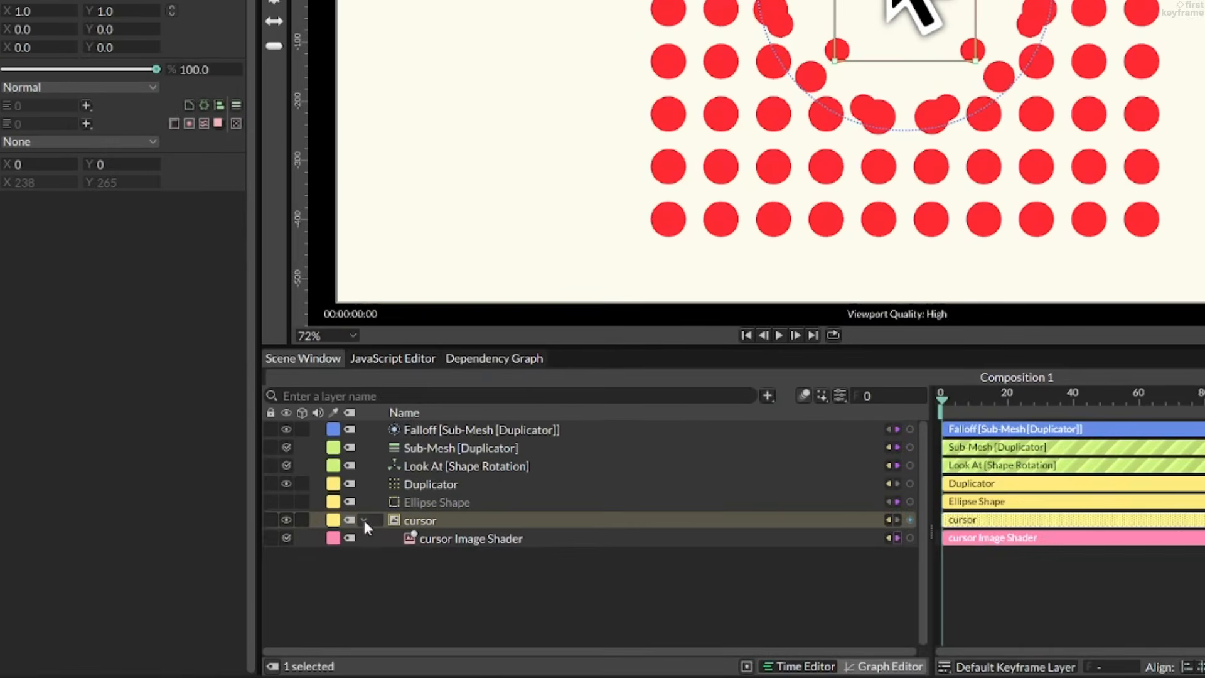
left_click_drag(424, 564, 433, 512)
left_click_drag(426, 443, 424, 421)
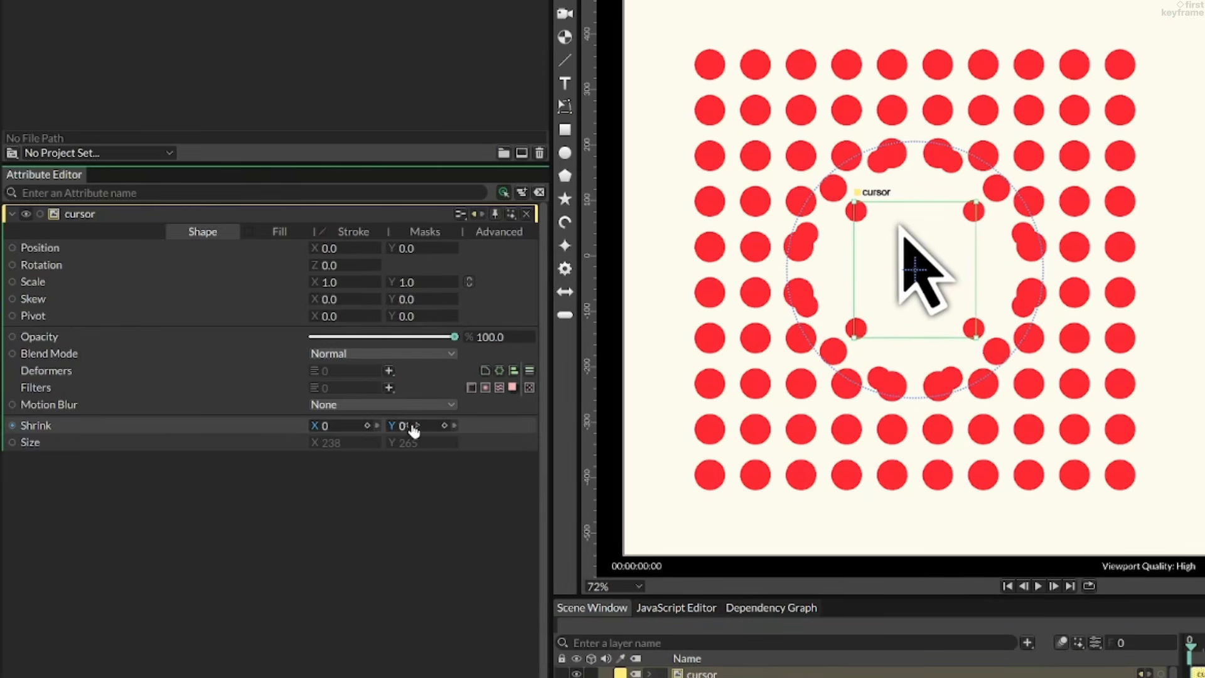
- Set the cursor image's Shrink to 35 on both axes and test moving it around the dot grid
left_click_drag(112, 168, 145, 168)
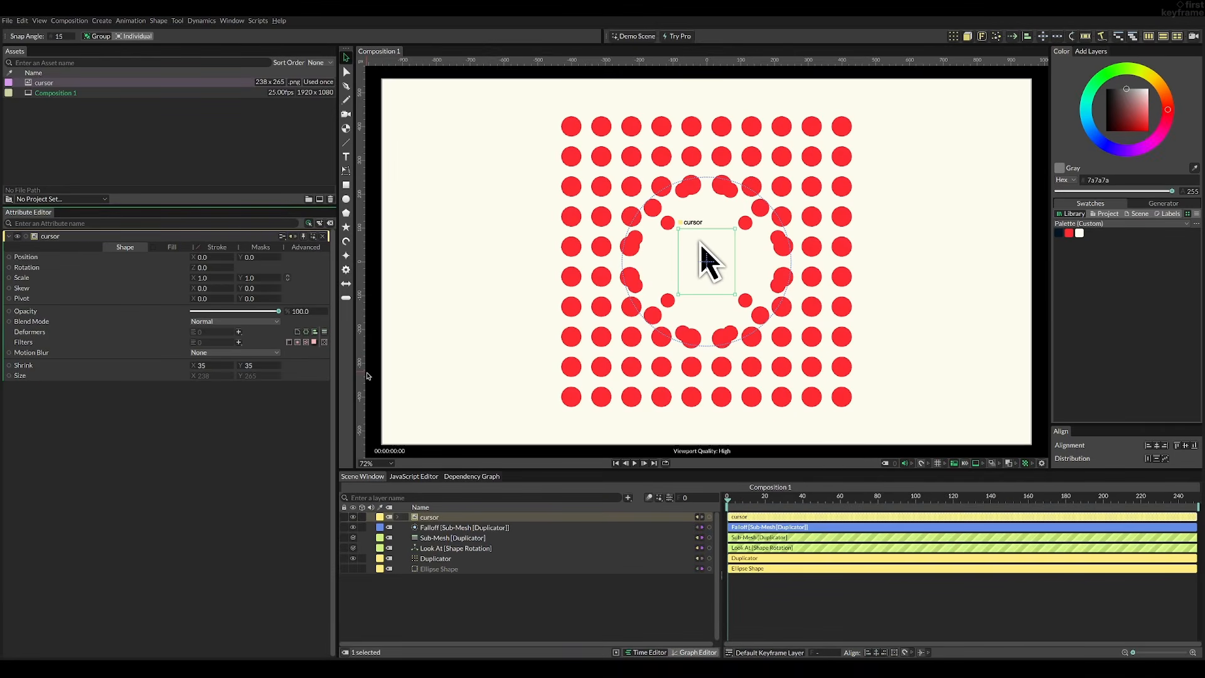
left_click_drag(716, 264, 721, 262)
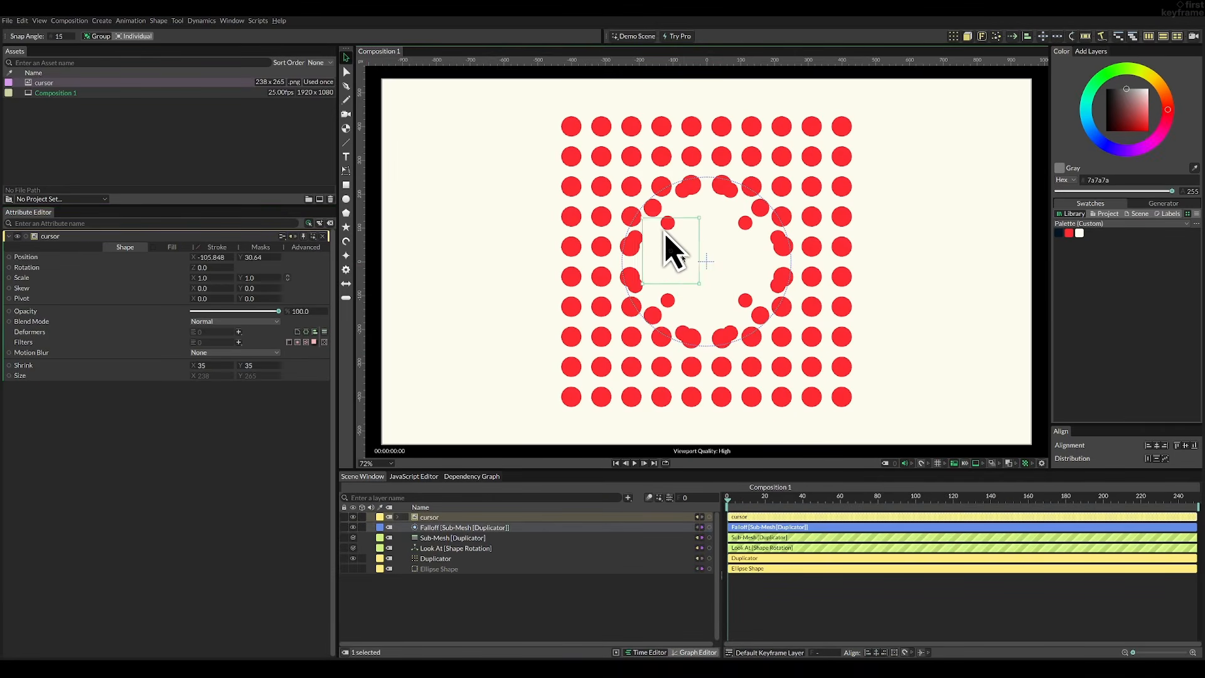
left_click_drag(719, 307, 710, 268)
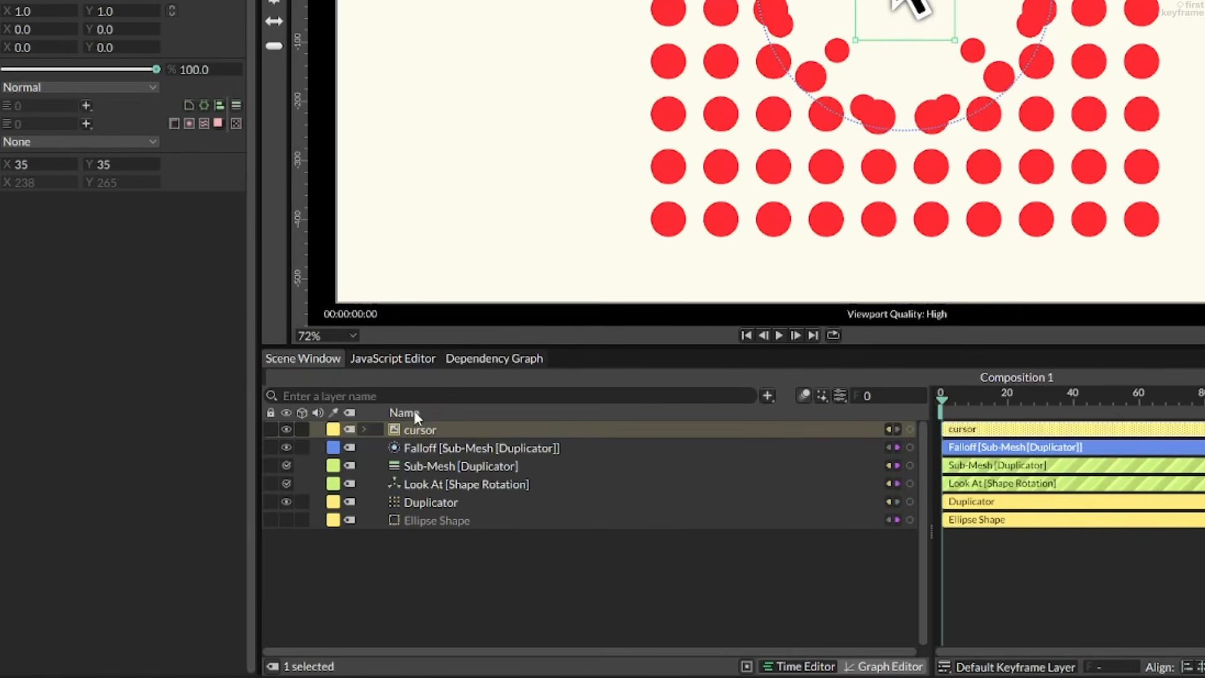
- Parent the Falloff to the cursor layer and move the cursor across the dots to the grid's left side to test it
left_click_drag(408, 448, 423, 430)
left_click(364, 430)
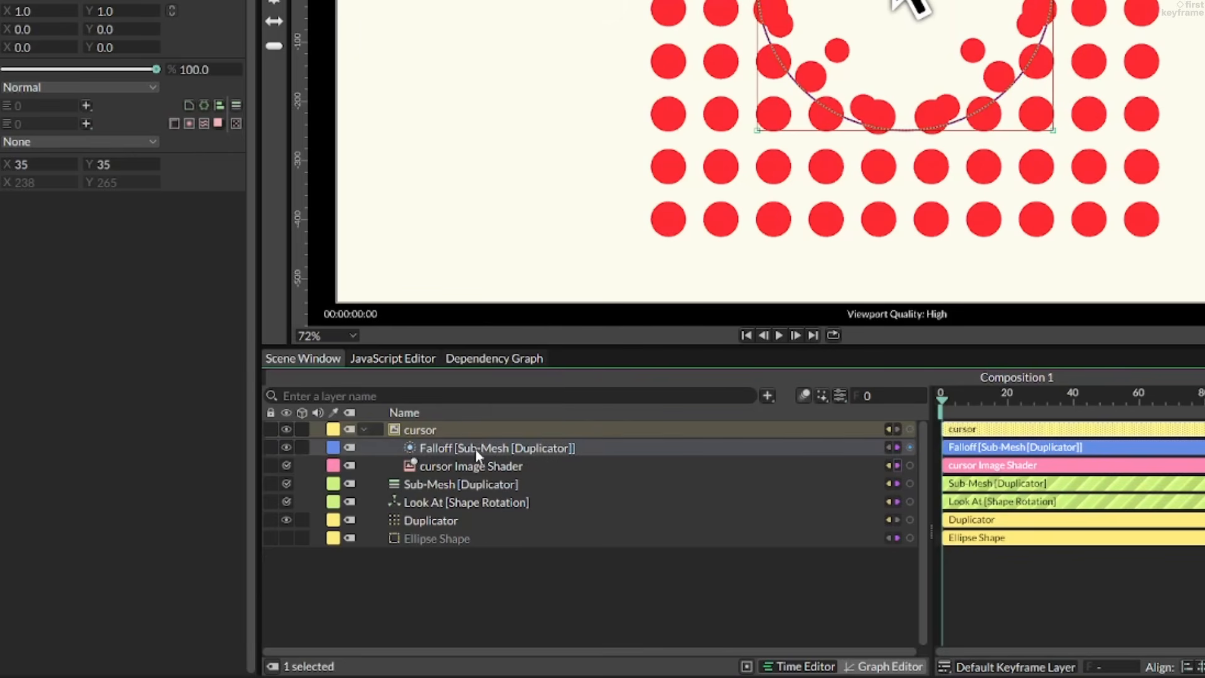
left_click(274, 445)
left_click(364, 429)
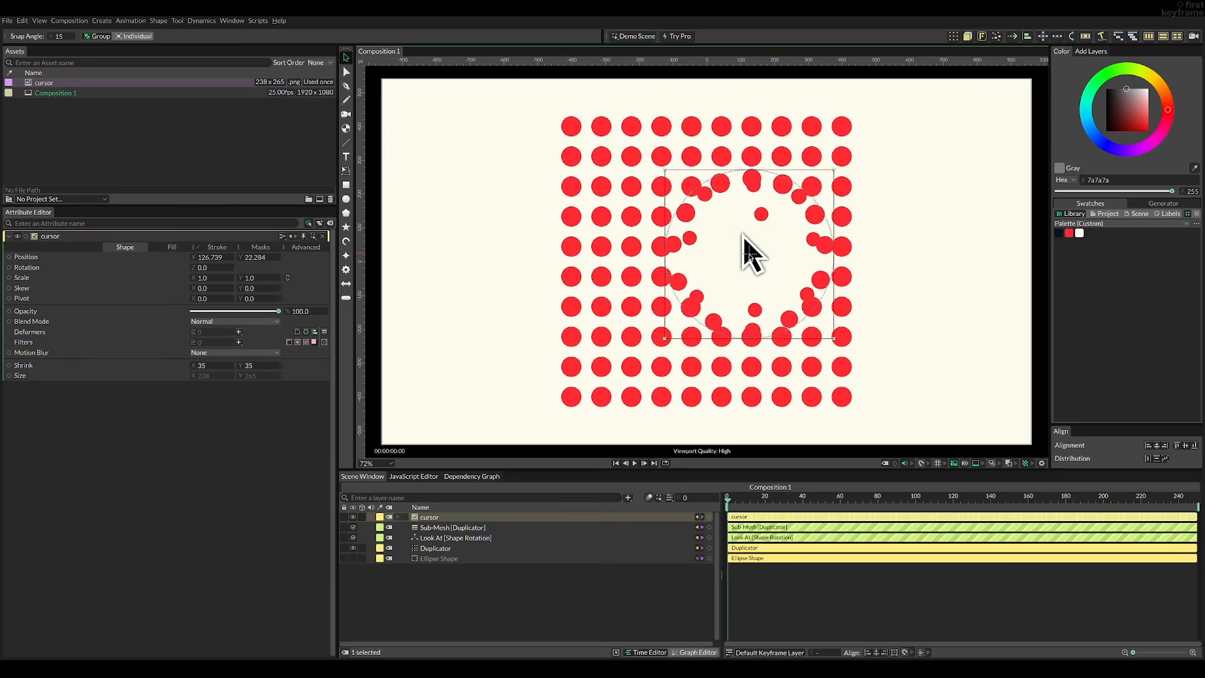
left_click_drag(750, 254, 575, 280)
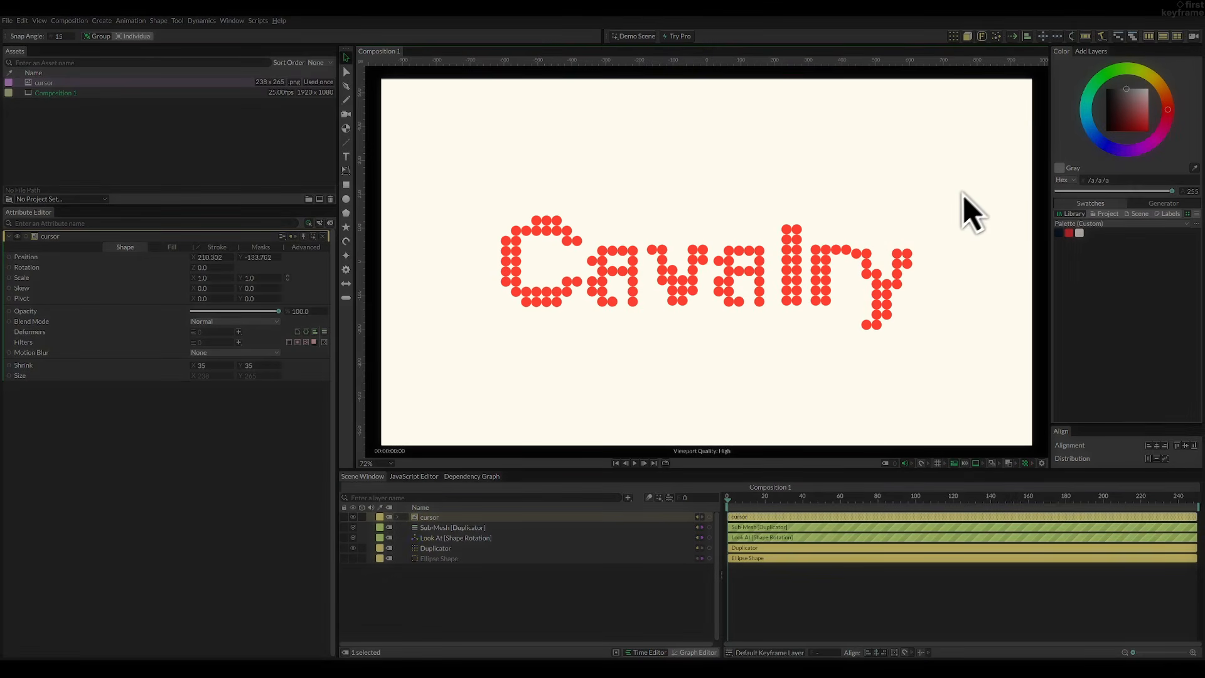
left_click_drag(971, 213, 409, 237)
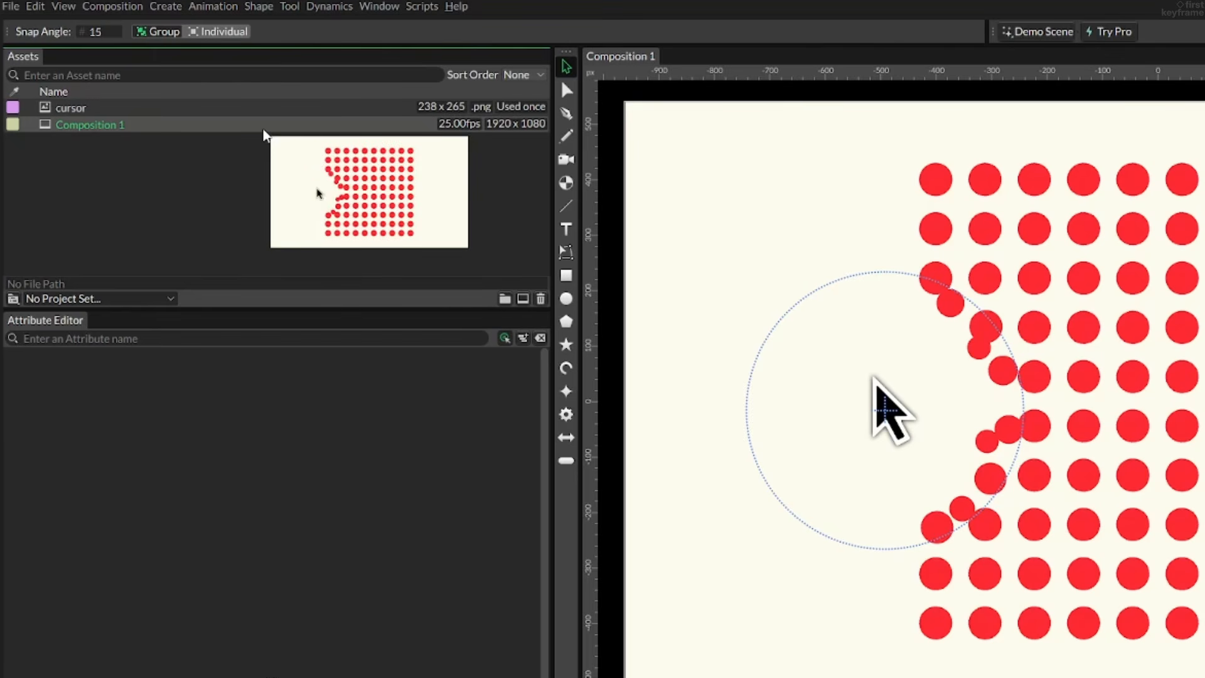
- Duplicate Composition 1 and open the copy
key("ctrl+d")
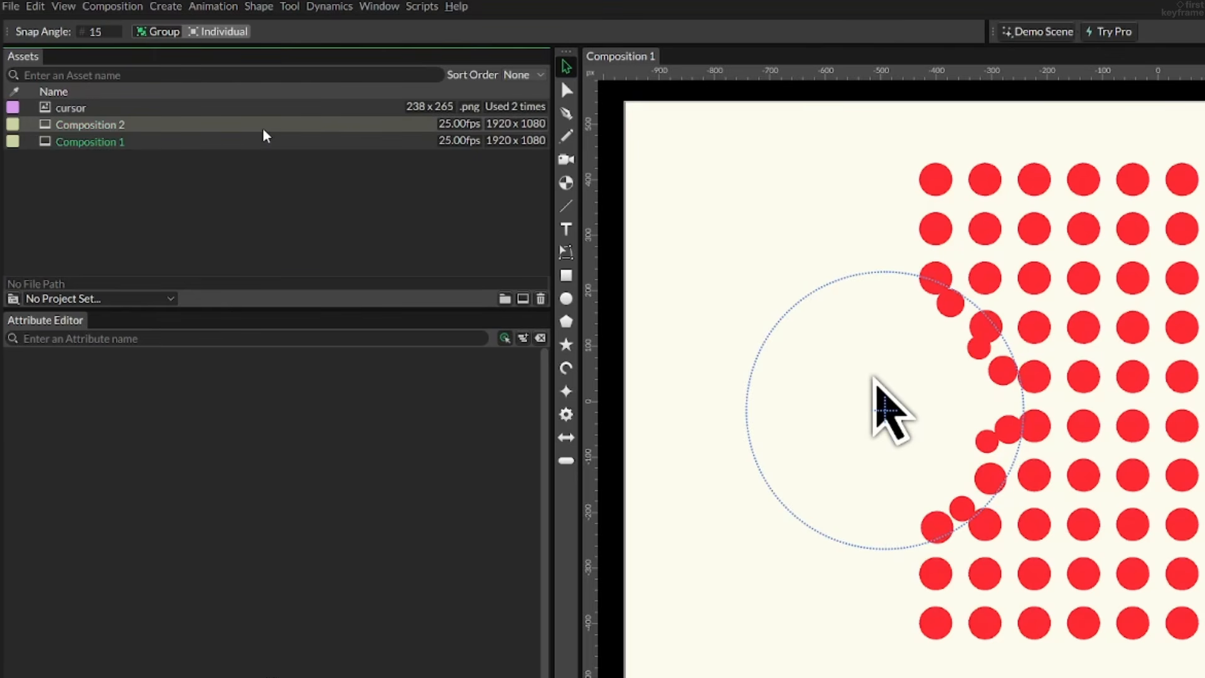
double_click(263, 131)
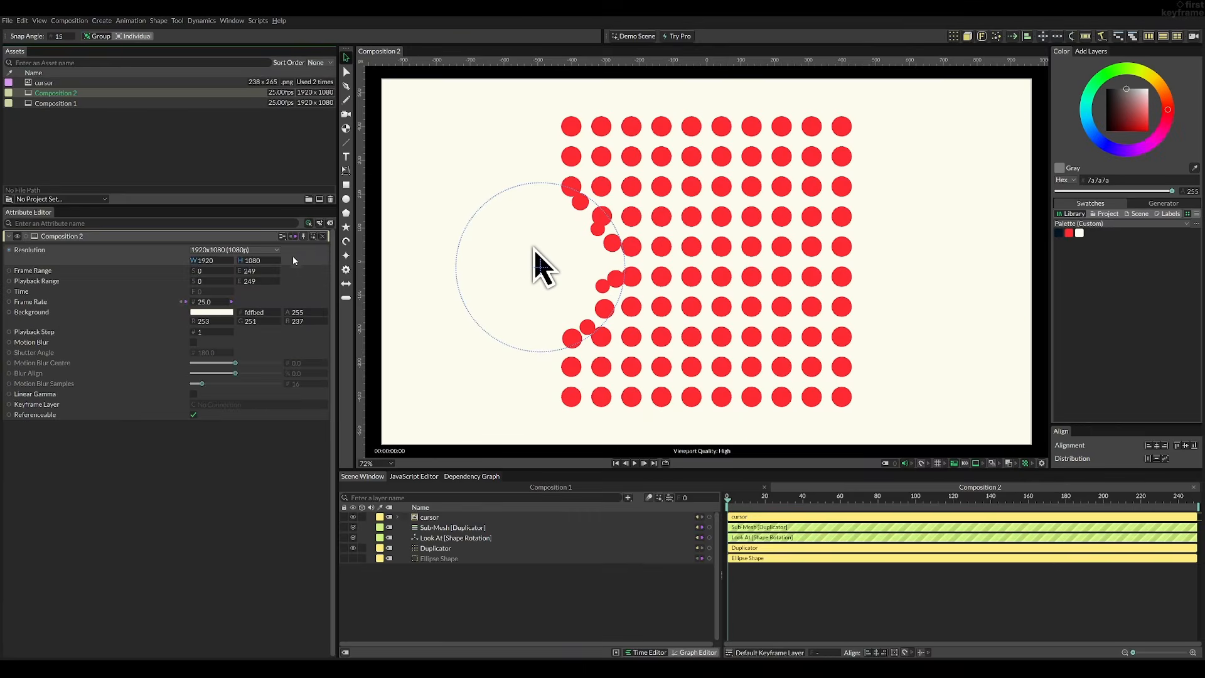
left_click(527, 360)
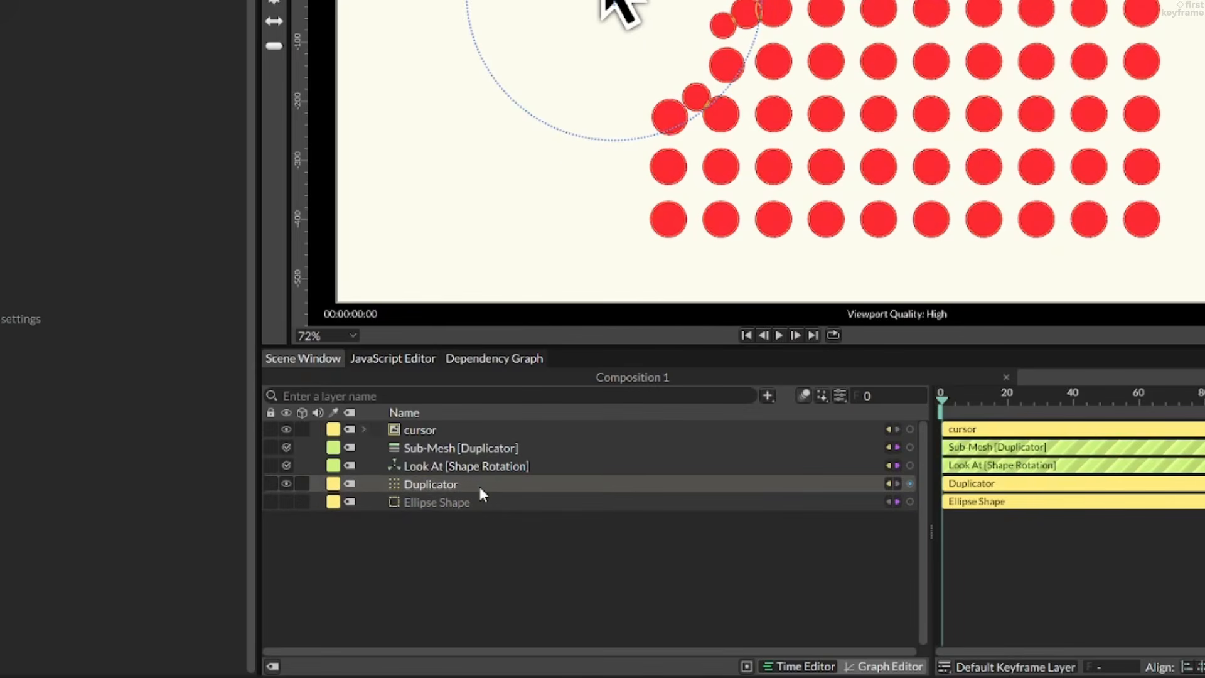
- Change the Duplicator's distribution to Voxelize
left_click(480, 489)
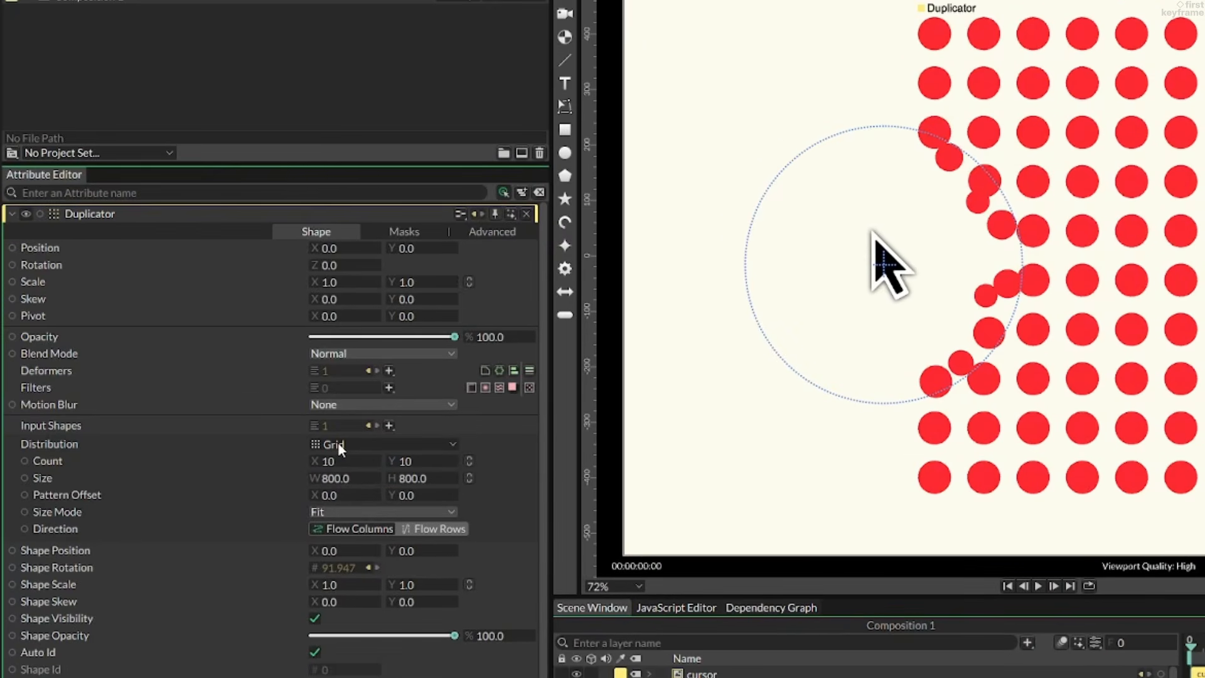
left_click(339, 447)
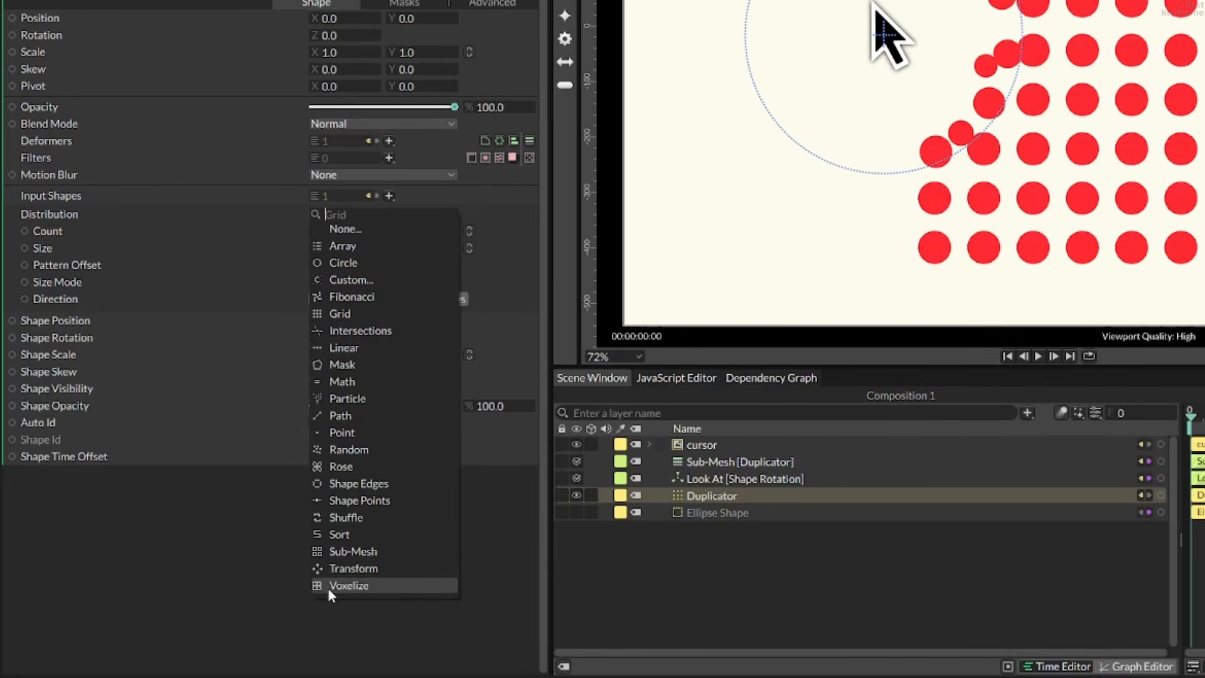
left_click(329, 588)
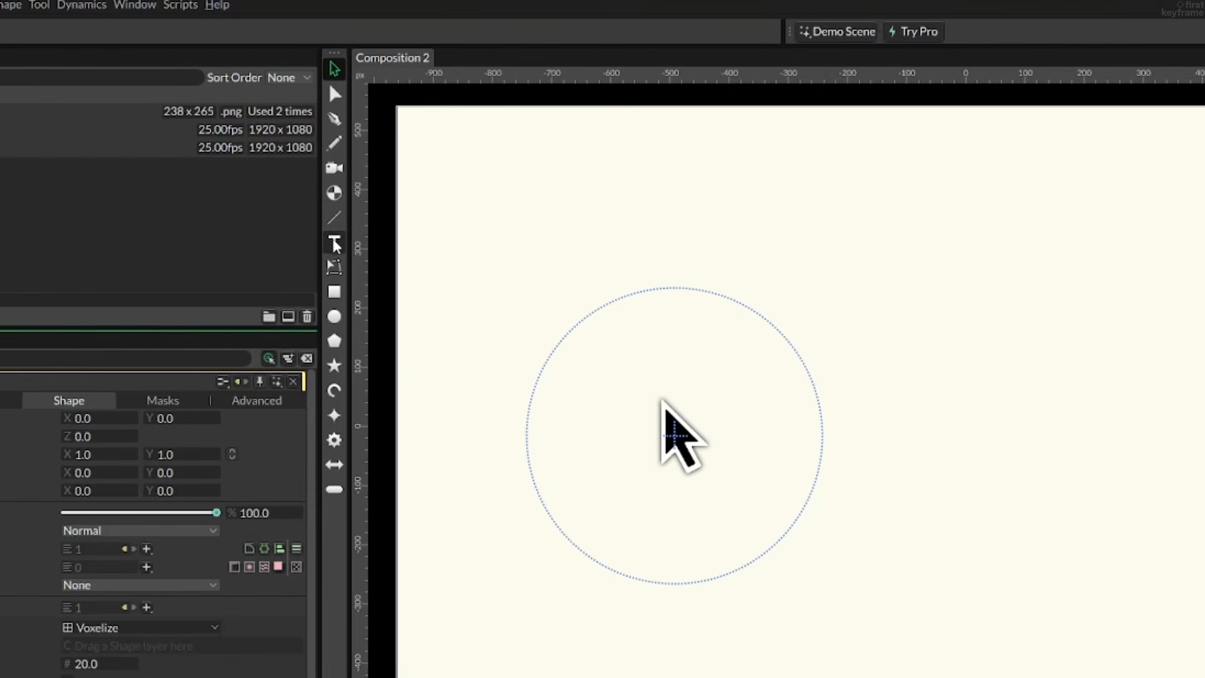
- Add a Text Shape reading "Cavalry" and centre its alignment horizontally and vertically
left_click(335, 244)
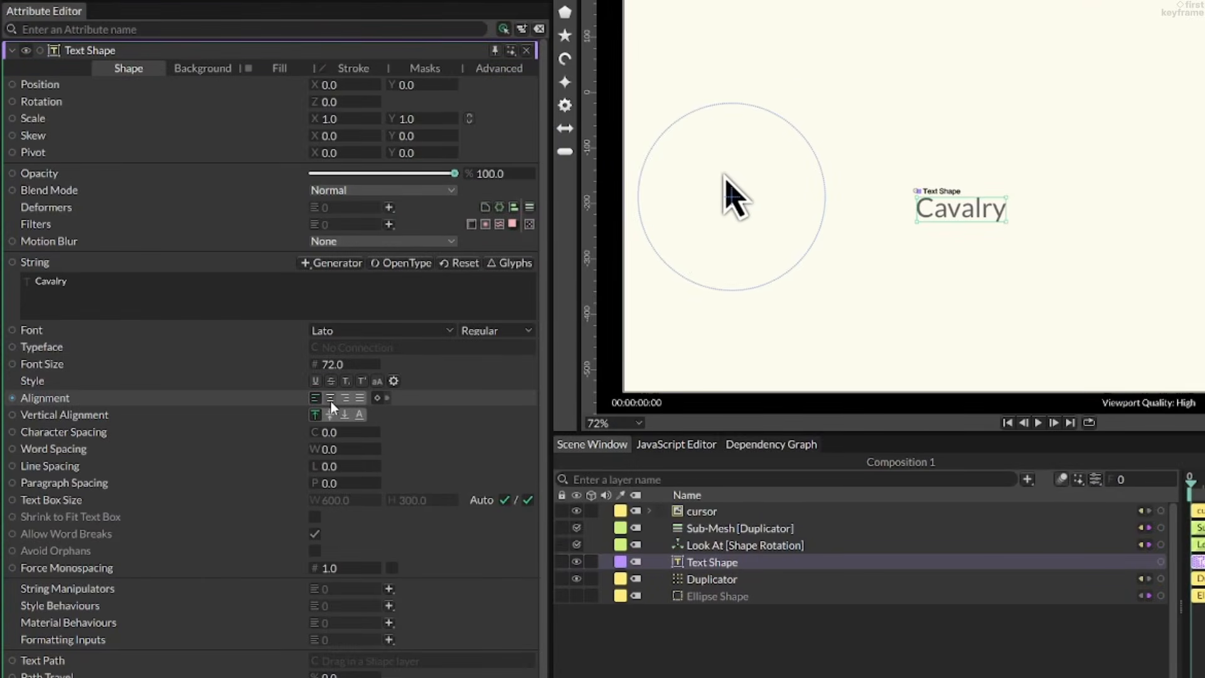
left_click(212, 444)
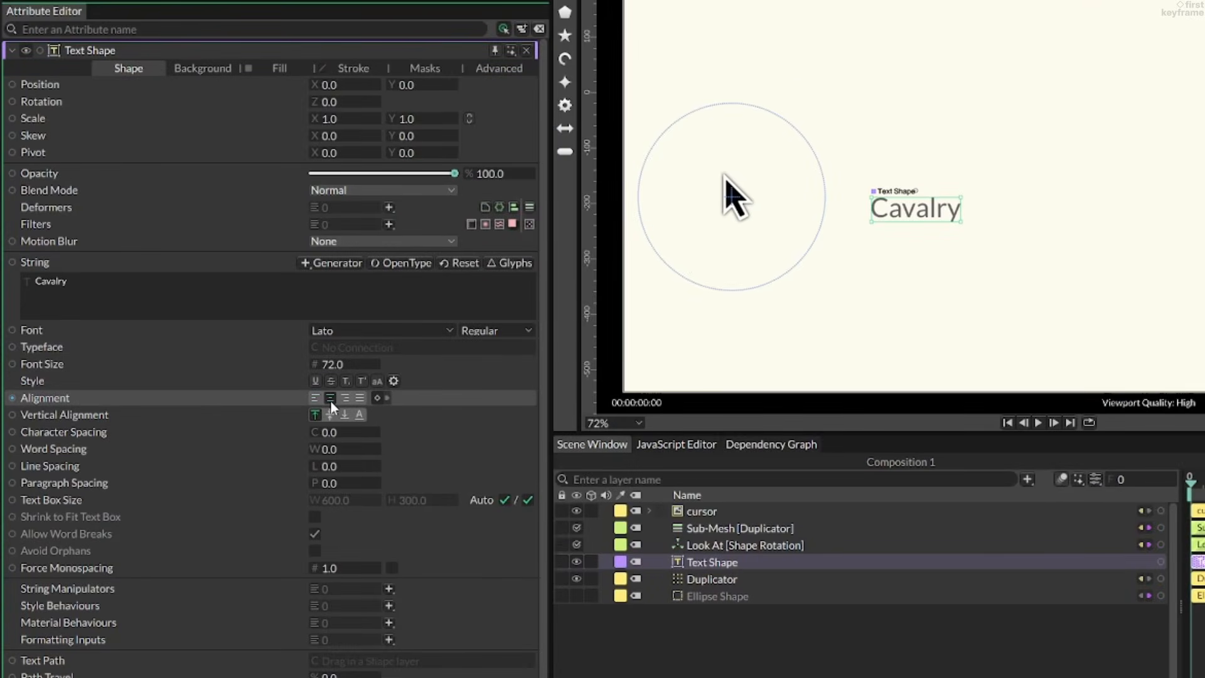
left_click(329, 415)
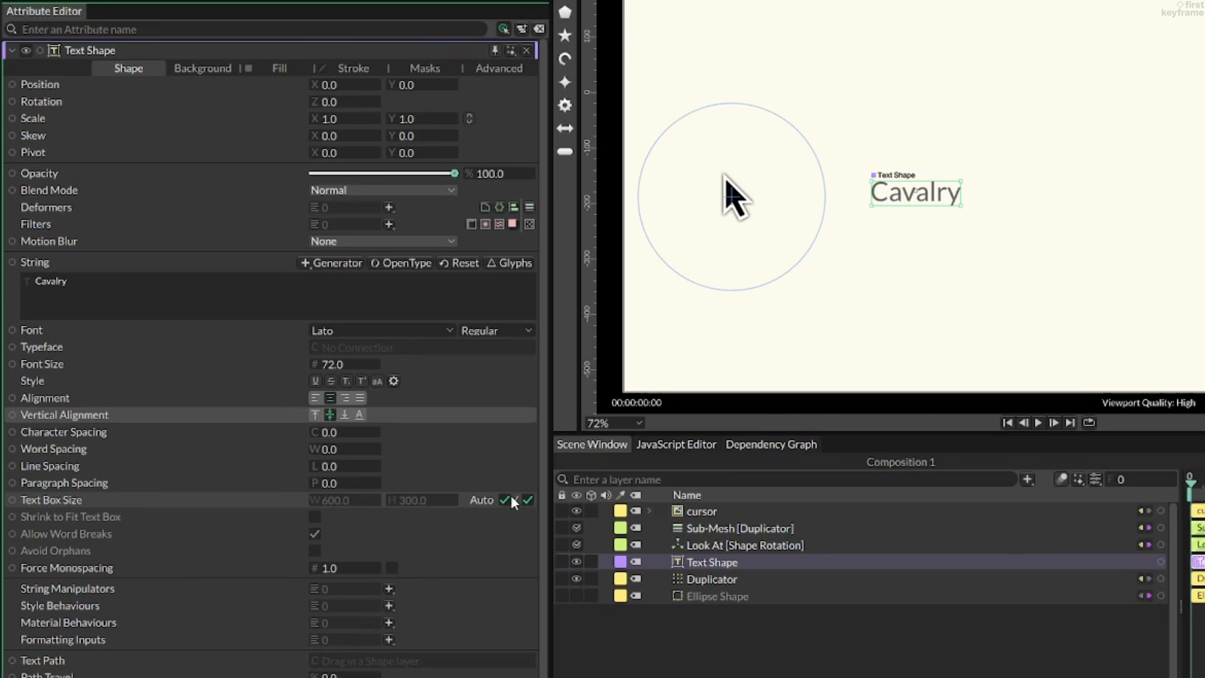
- Set the Cavalry text's font size to 350 and its font to Inter Display Bold
left_click(353, 363)
type("350")
key("Return")
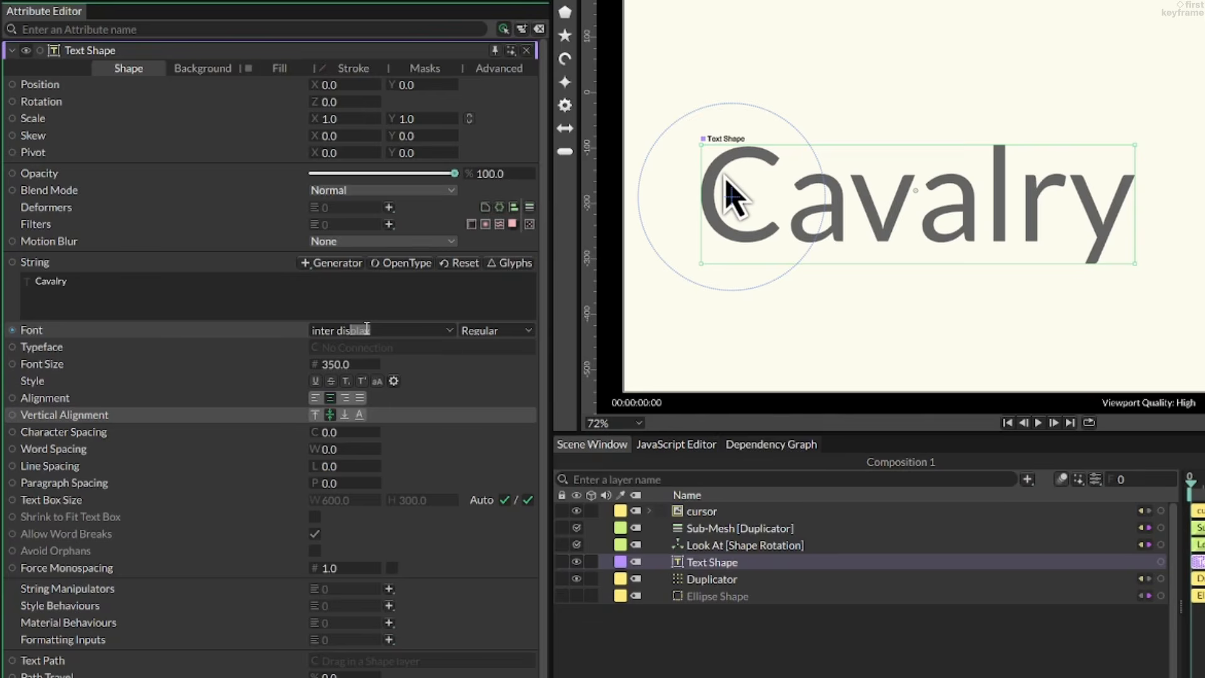
left_click(368, 328)
type("inter dis")
key("Return")
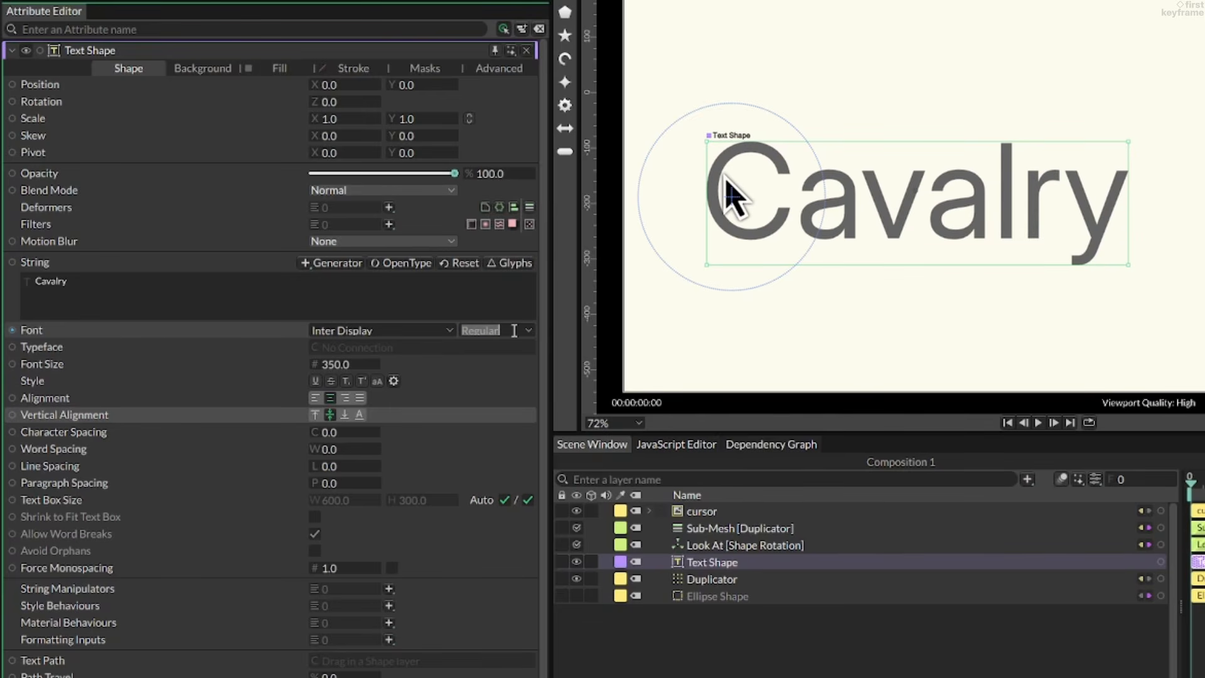
left_click(513, 331)
type("bol")
key("Return")
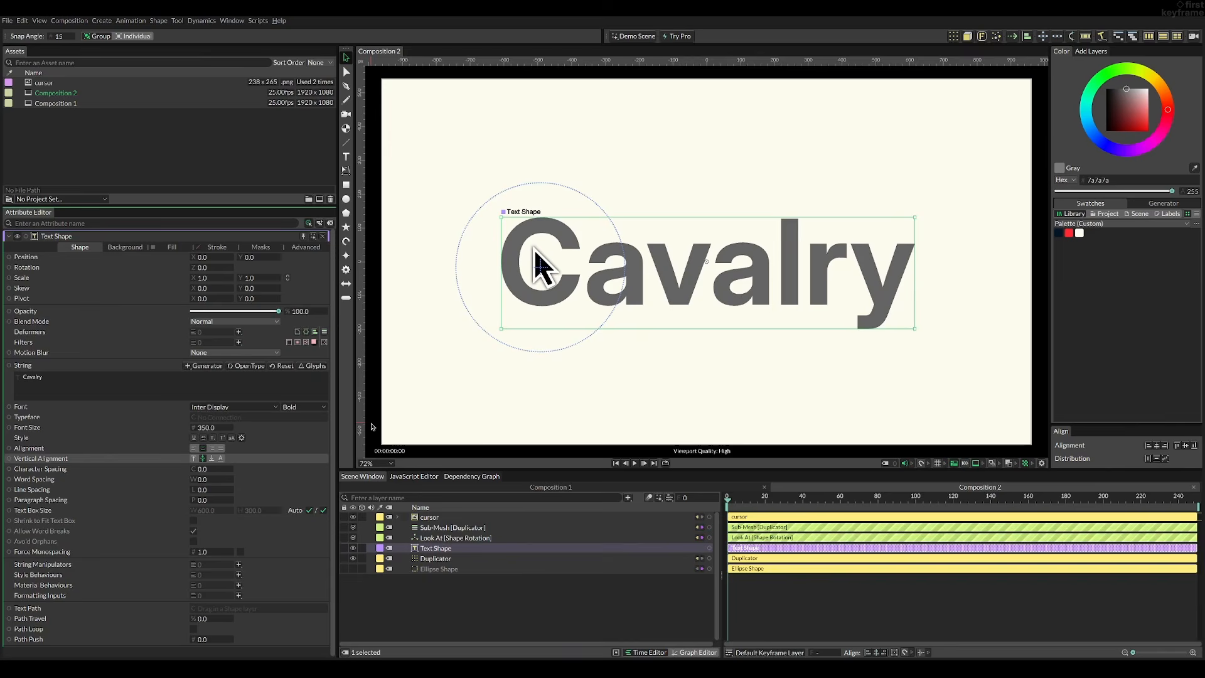
- Connect the Text Shape as the Duplicator's Voxelize input shape and hide the text layer
left_click(457, 559)
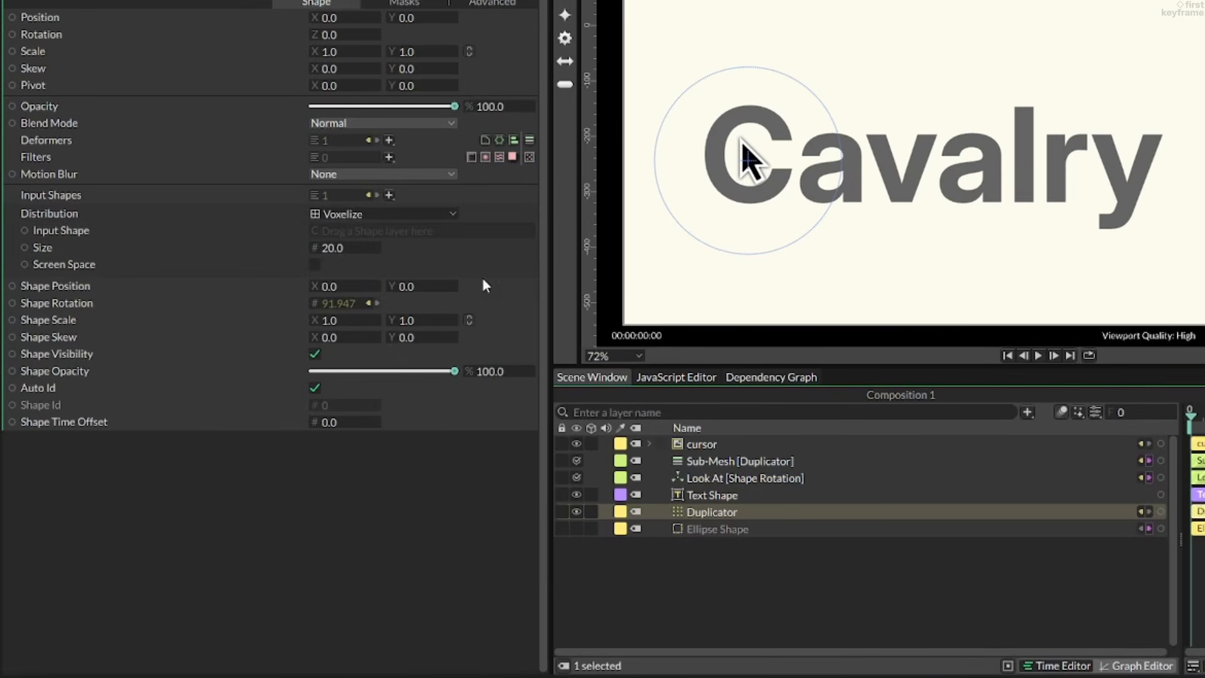
left_click_drag(741, 495, 406, 227)
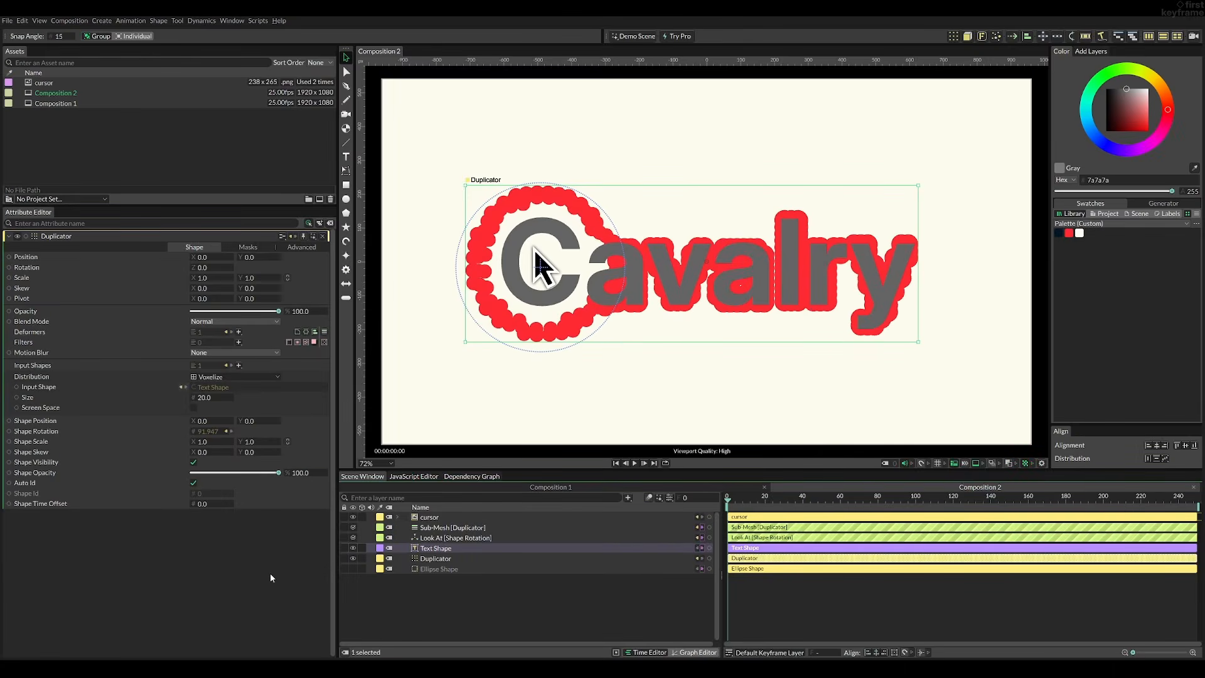
left_click(353, 548)
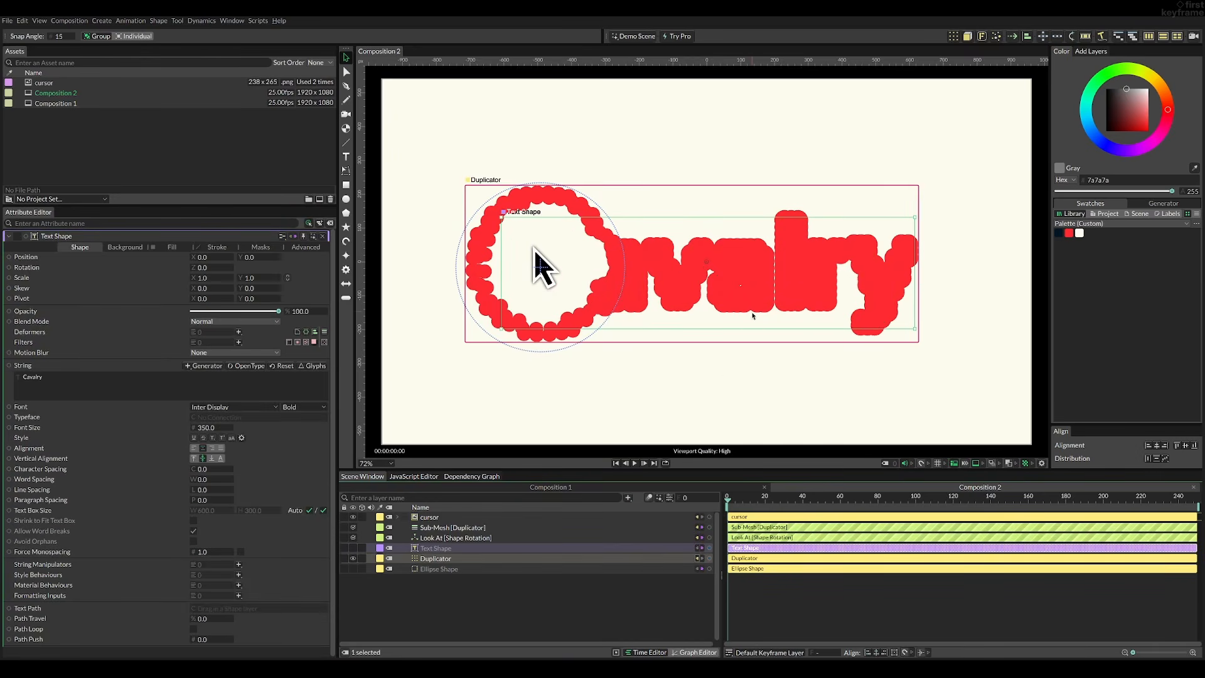
- Set the Ellipse Shape's radius to 10 on both axes to shrink the dots filling the text
scroll(727, 314, "up", 3)
scroll(725, 307, "down", 2)
scroll(726, 307, "down", 1)
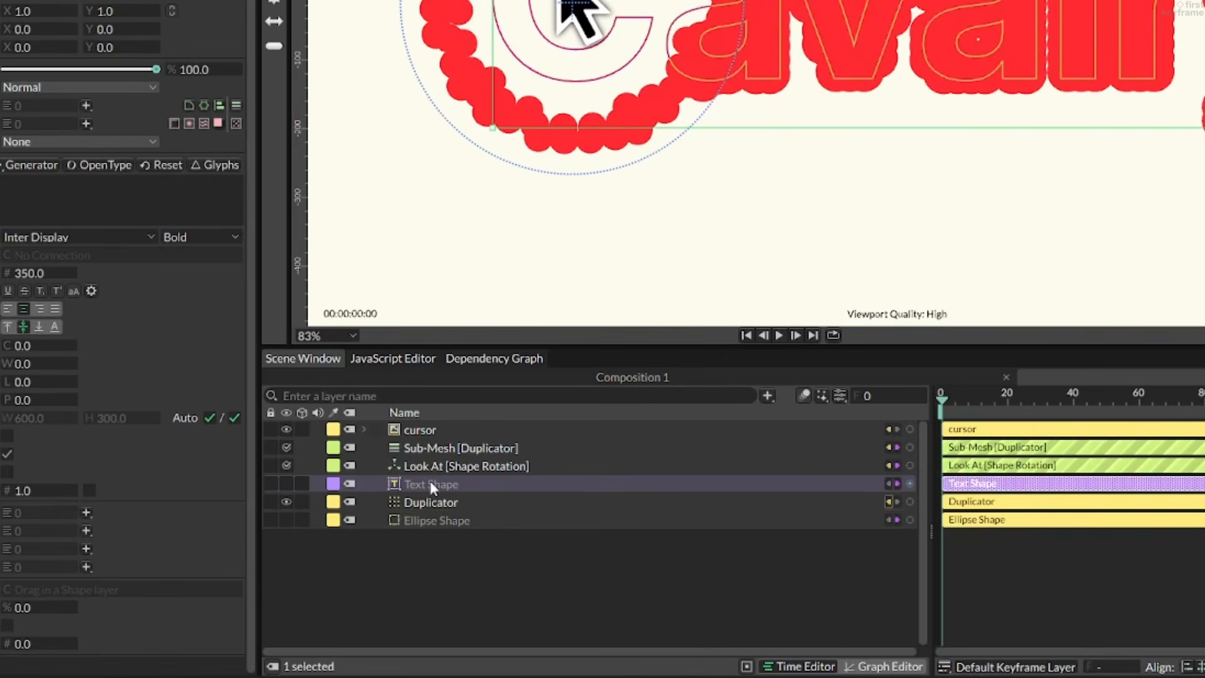
left_click(433, 520)
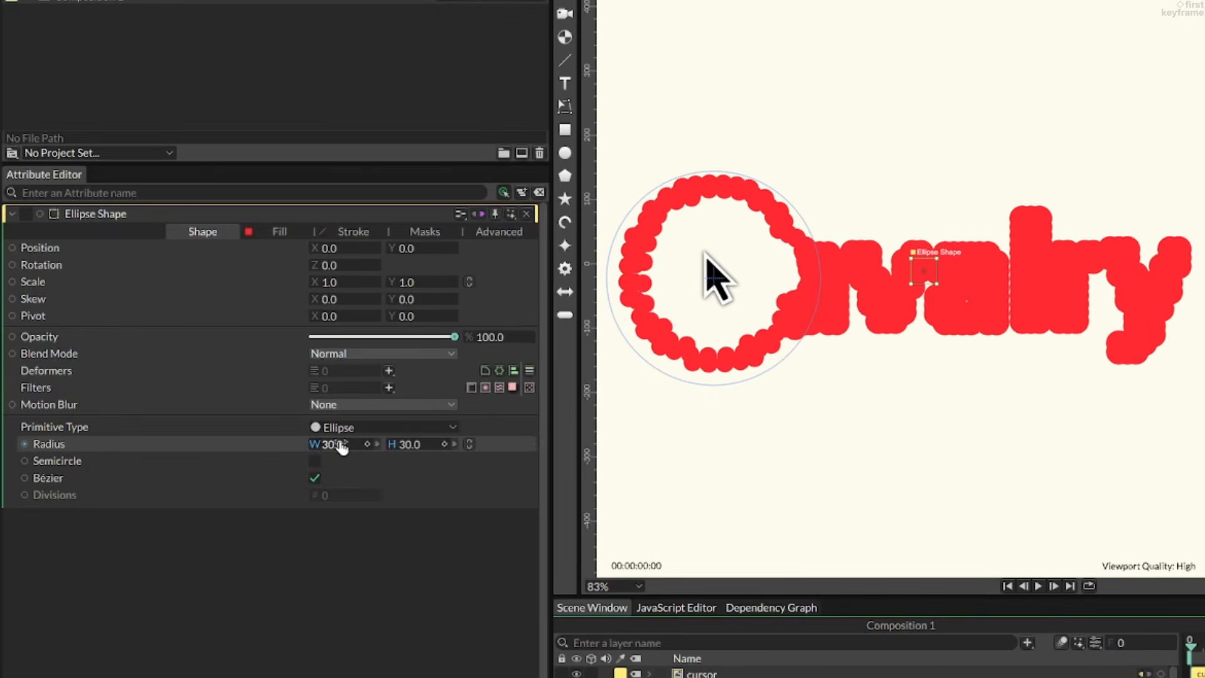
left_click_drag(13, 187, 21, 191)
left_click_drag(327, 451, 320, 456)
- Check the spacing between the dots and move the cursor image across the Cavalry lettering to test the effect
scroll(797, 307, "up", 10)
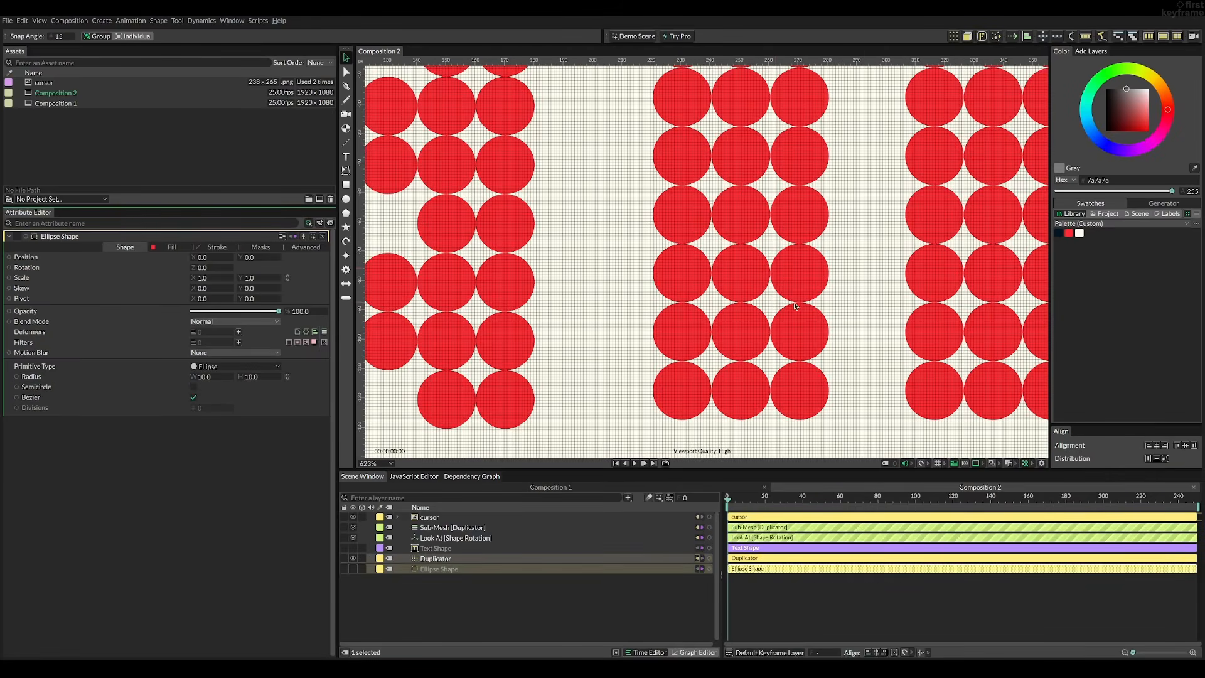
scroll(797, 306, "up", 4)
scroll(766, 307, "down", 10)
scroll(728, 312, "down", 10)
left_click_drag(521, 254, 923, 337)
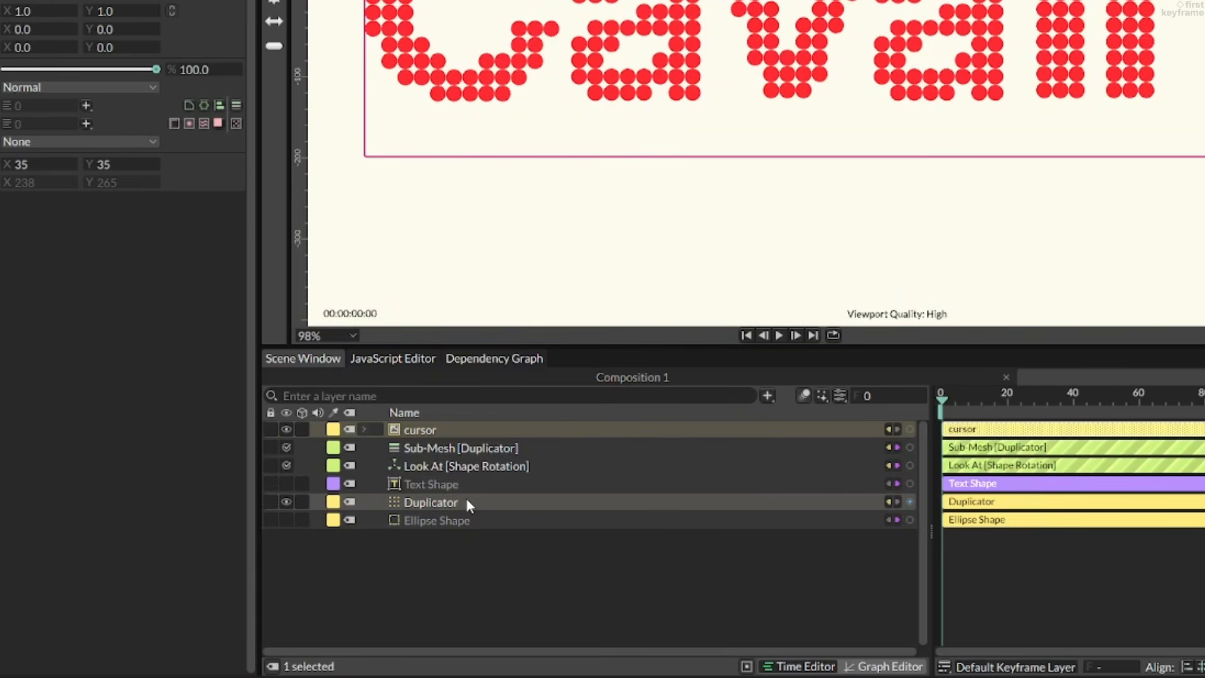
- Set the Duplicator's Voxelize size to 30 to space the dots further apart
left_click(464, 502)
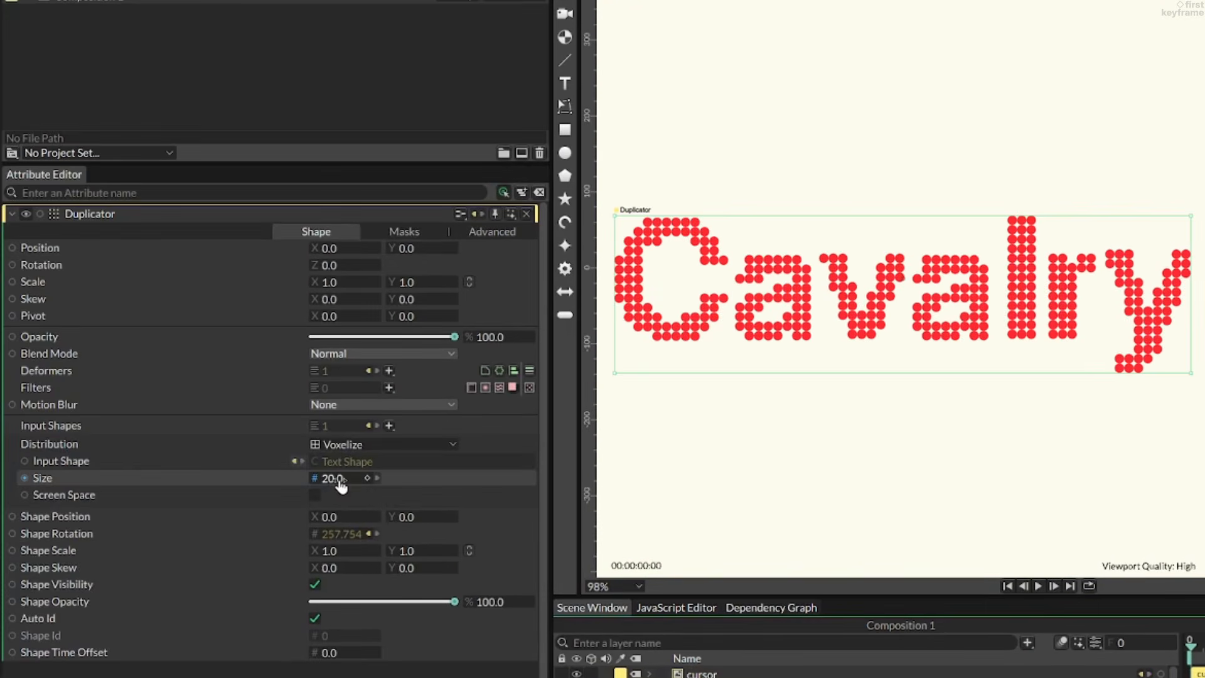
left_click_drag(38, 220, 61, 220)
left_click_drag(367, 484, 427, 484)
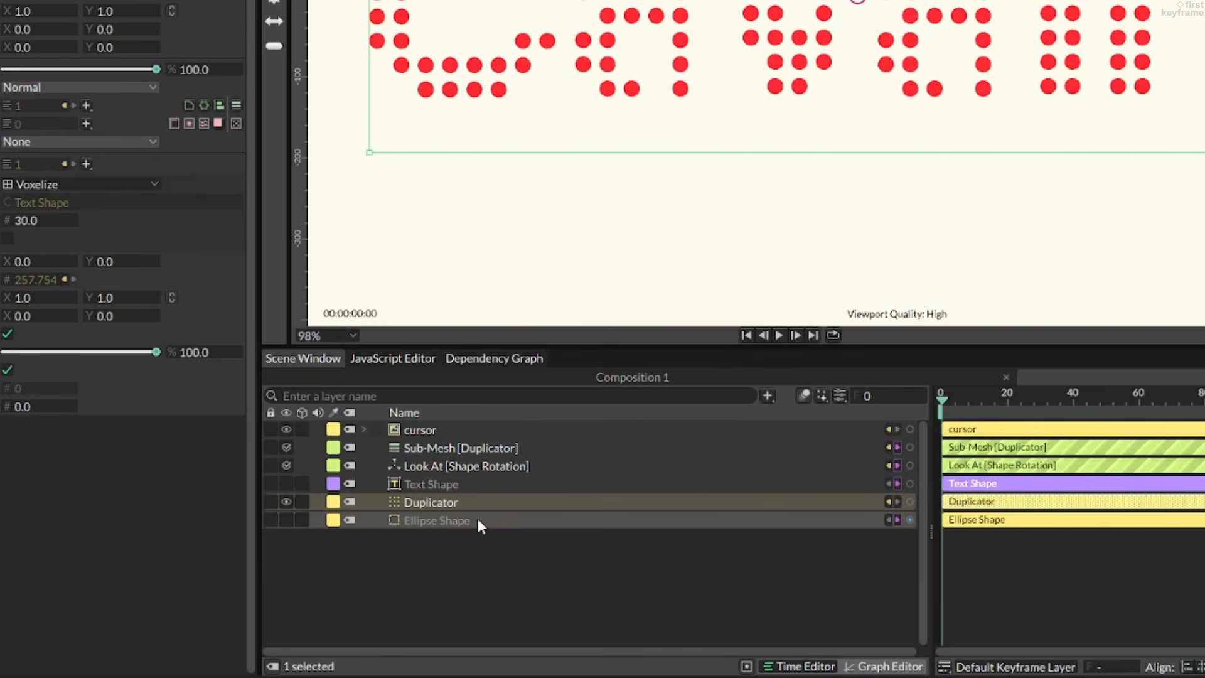
- Increase the Ellipse Shape's radius so the neighbouring dots in the lettering almost touch
left_click(477, 519)
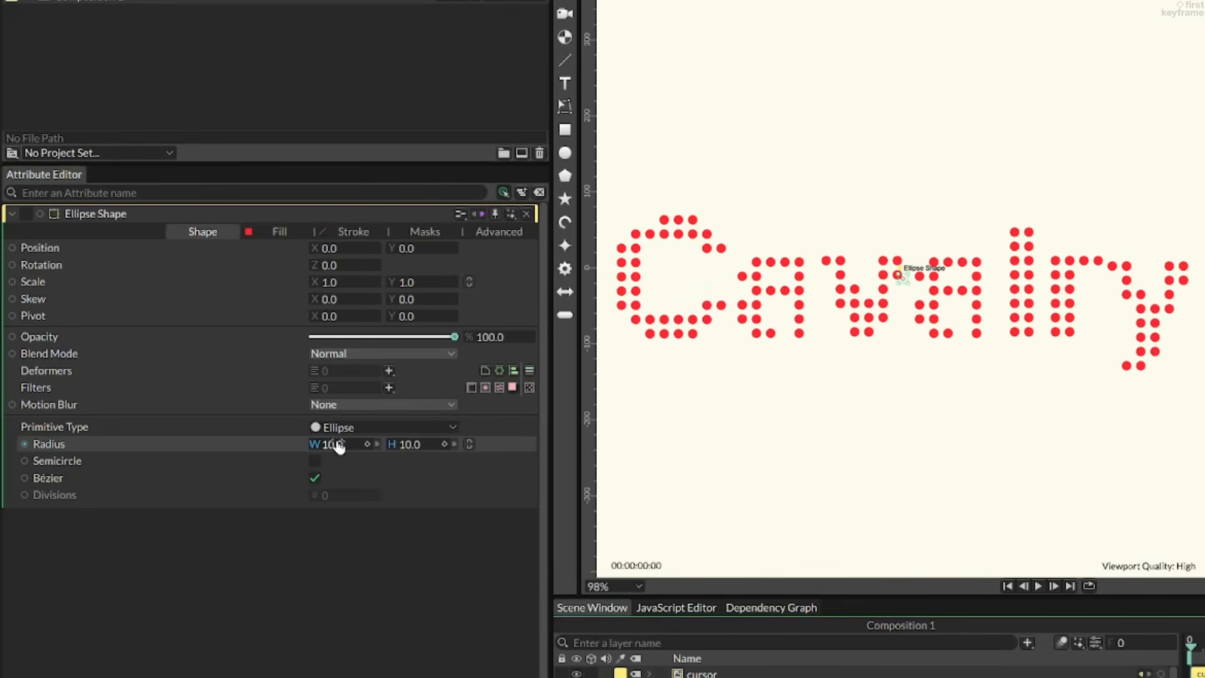
left_click_drag(118, 278, 152, 282)
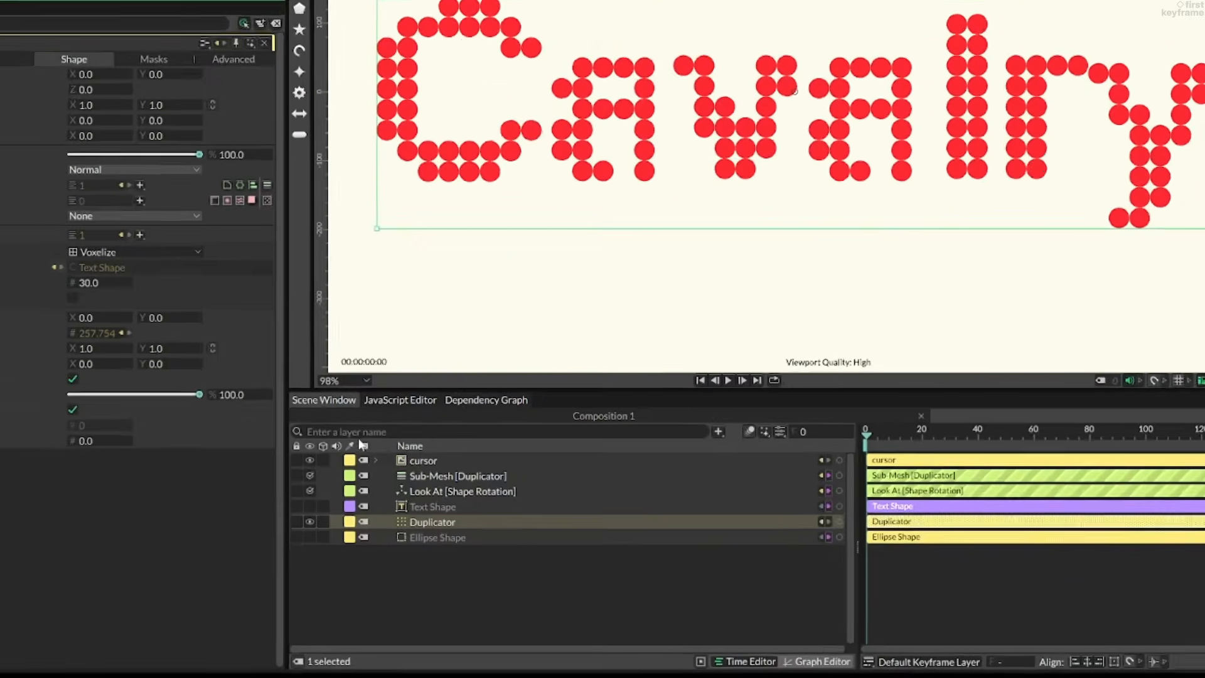
- Set the Text Shape's font size to 341 to adjust how the dots fill the Cavalry lettering
left_click(449, 560)
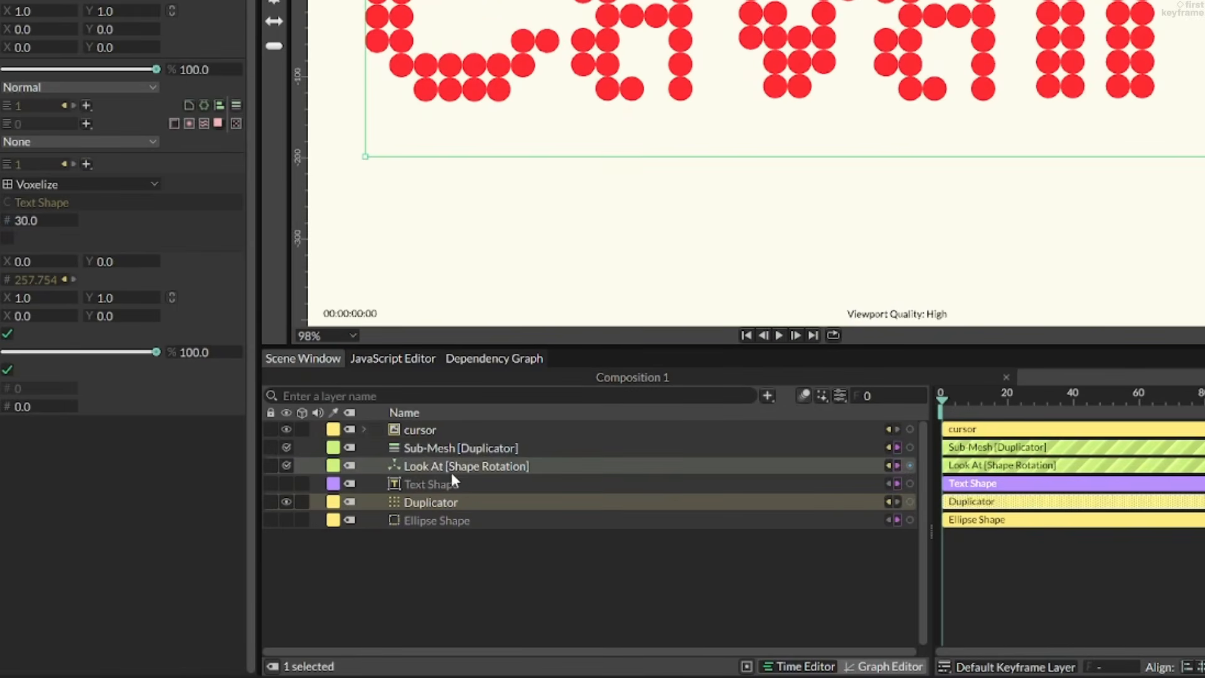
left_click(448, 491)
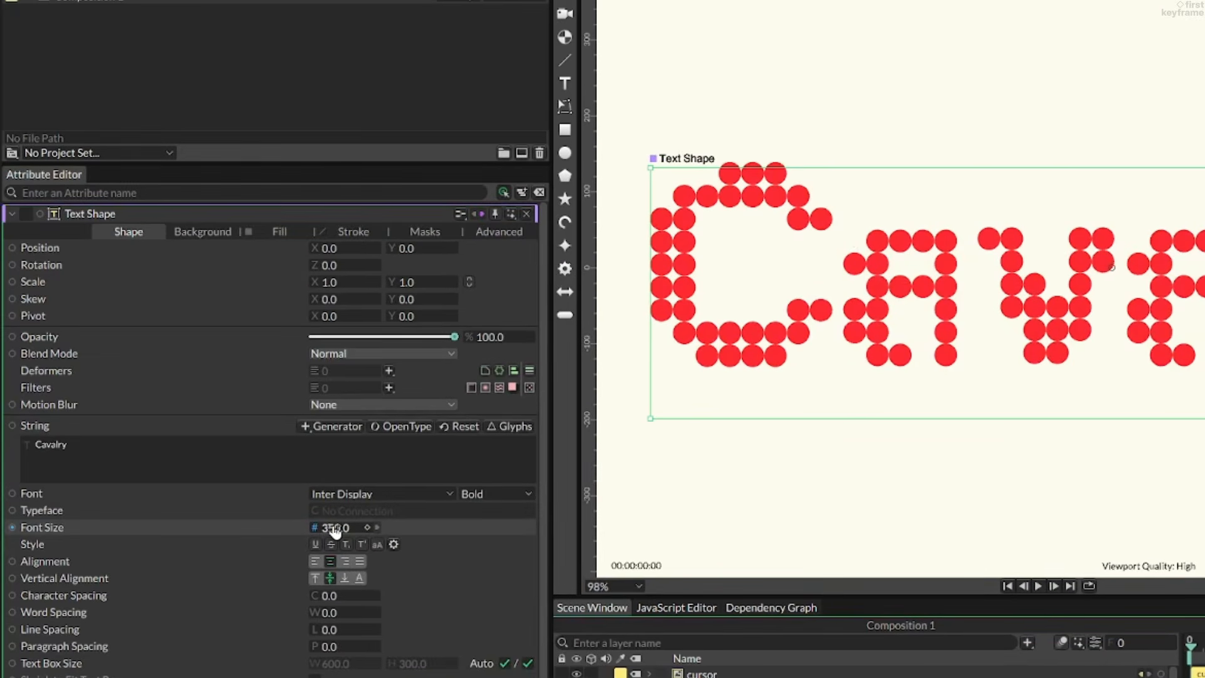
mouse_move(355, 532)
left_mouse_down()
mouse_move(457, 530)
mouse_move(345, 530)
left_mouse_up()
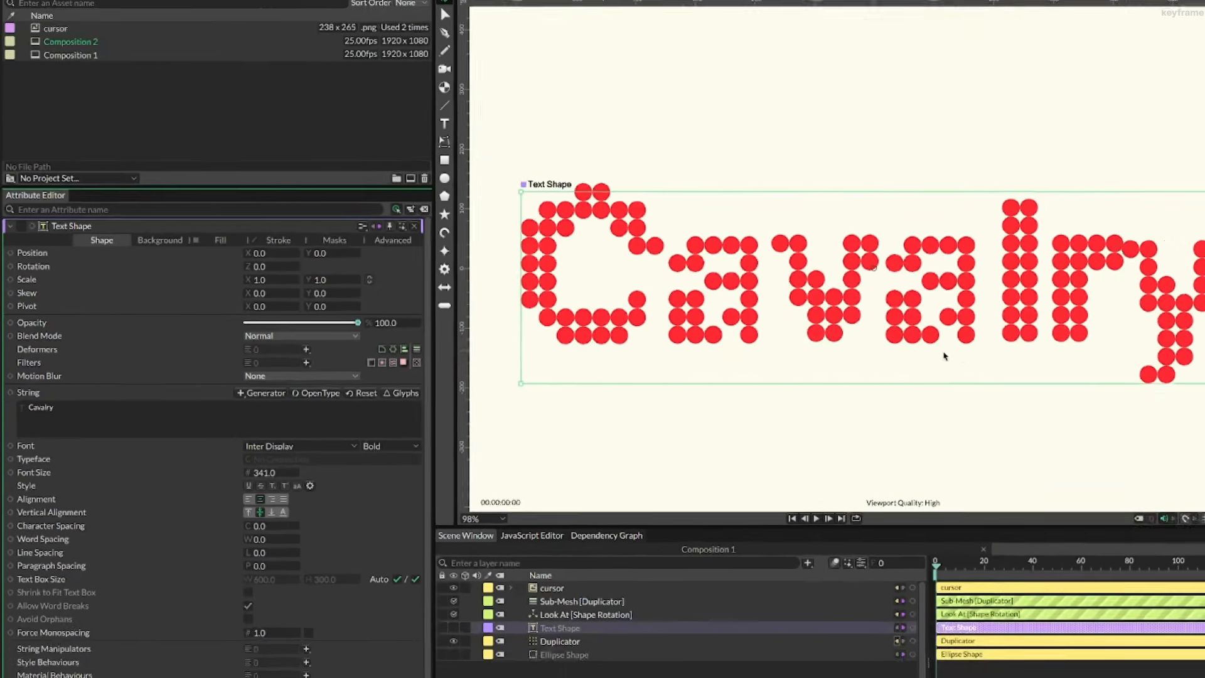
scroll(944, 356, "down", 3)
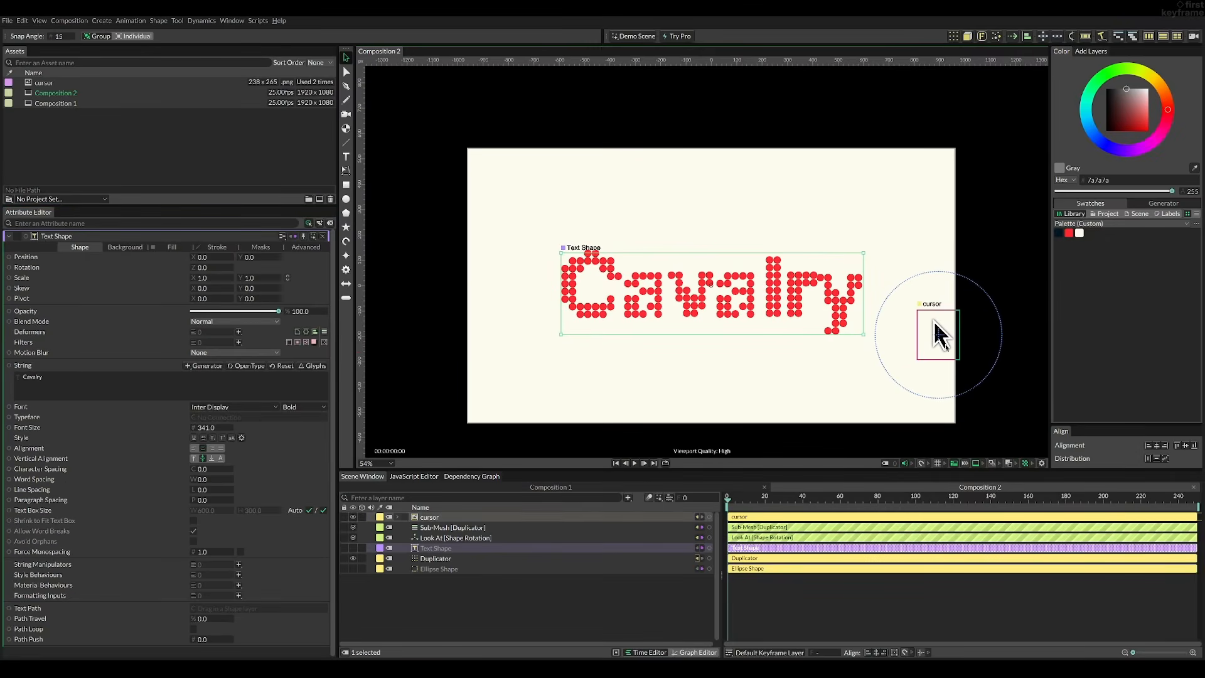
mouse_move(205, 430)
left_mouse_down()
mouse_move(337, 423)
mouse_move(115, 420)
mouse_move(205, 411)
left_mouse_up()
- Move the cursor image from beside the text across the dotted Cavalry lettering to test the push-away effect
left_click_drag(953, 297, 550, 279)
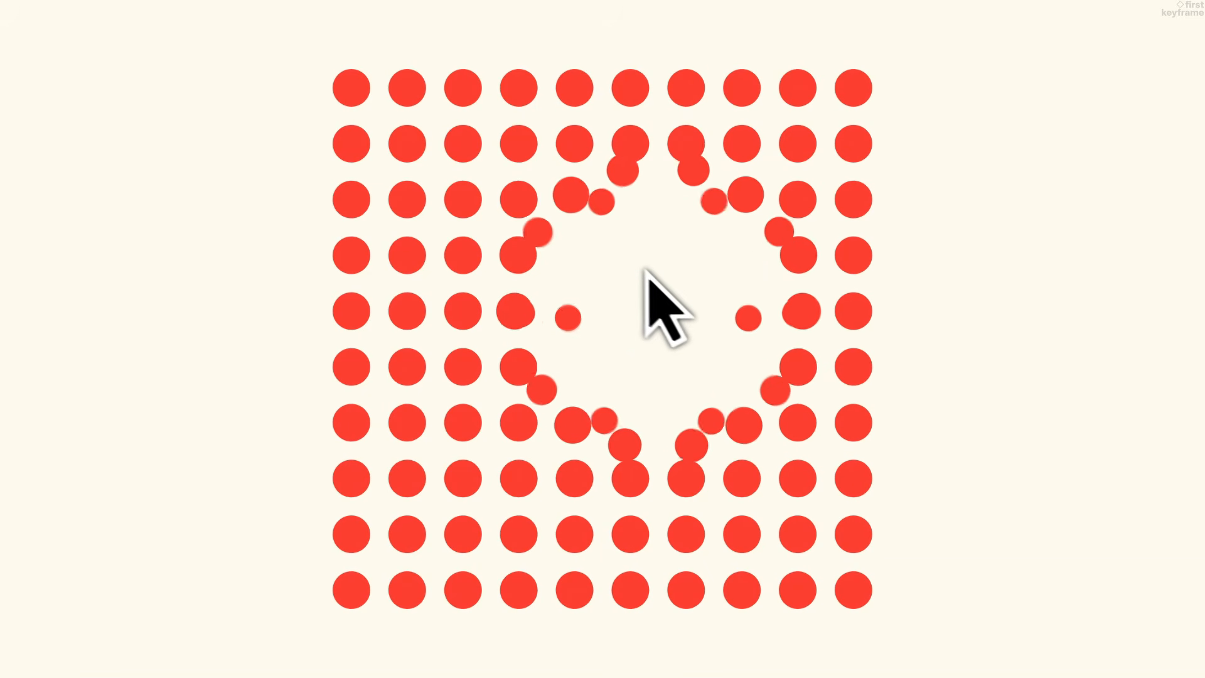